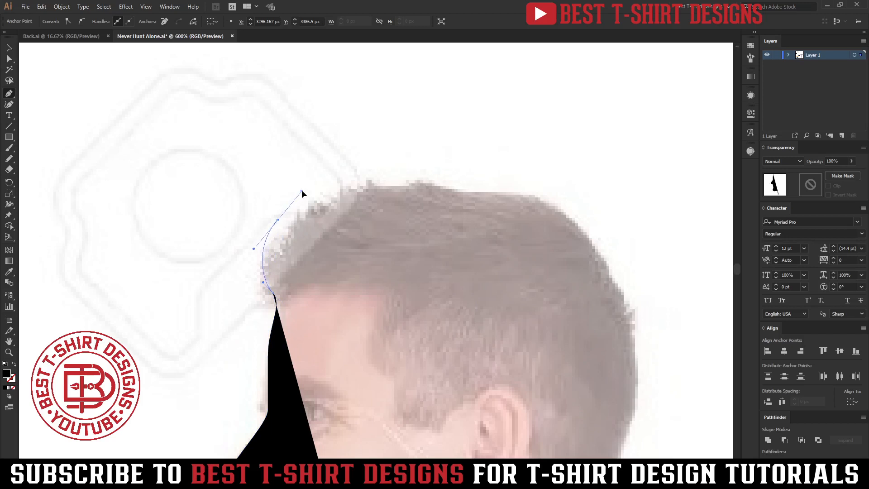
Step: Trace the man's hair with the Pen tool, shaping pointed tufts at the forehead and following the top of the head
{"action": "left_click", "coordinate": [271, 262]}
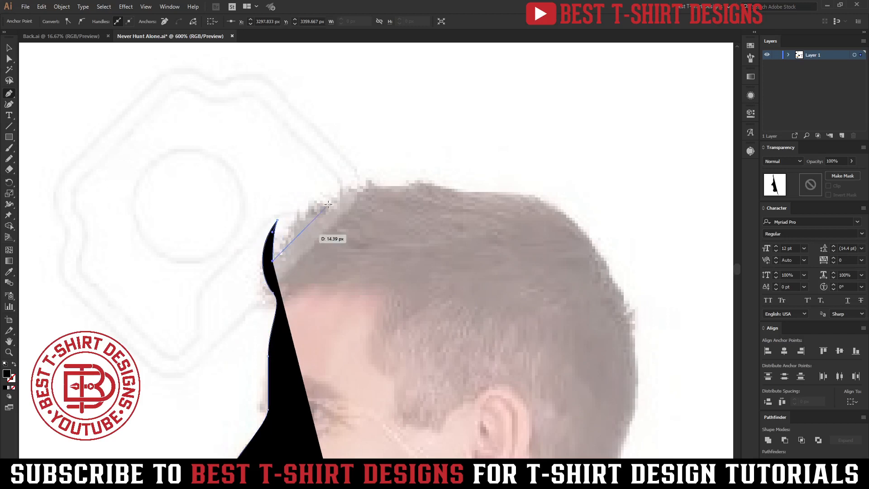
{"action": "left_click_drag", "start_coordinate": [331, 200], "coordinate": [347, 192]}
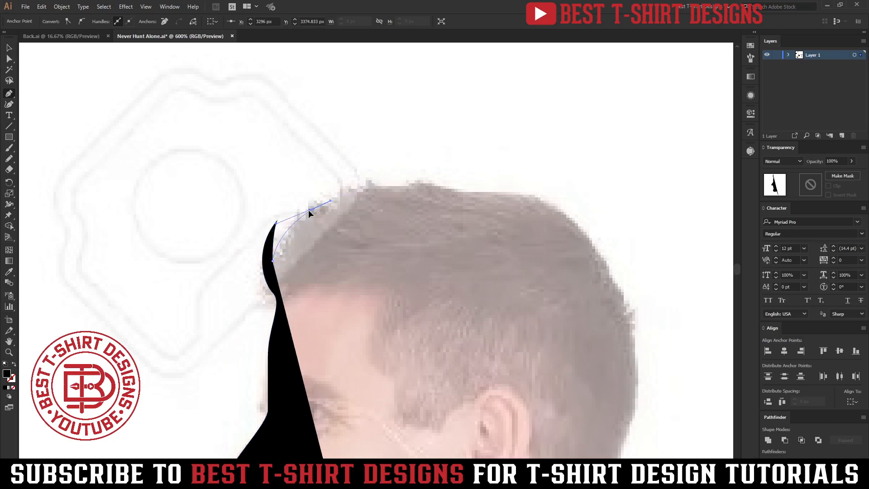
{"action": "left_click", "coordinate": [299, 237]}
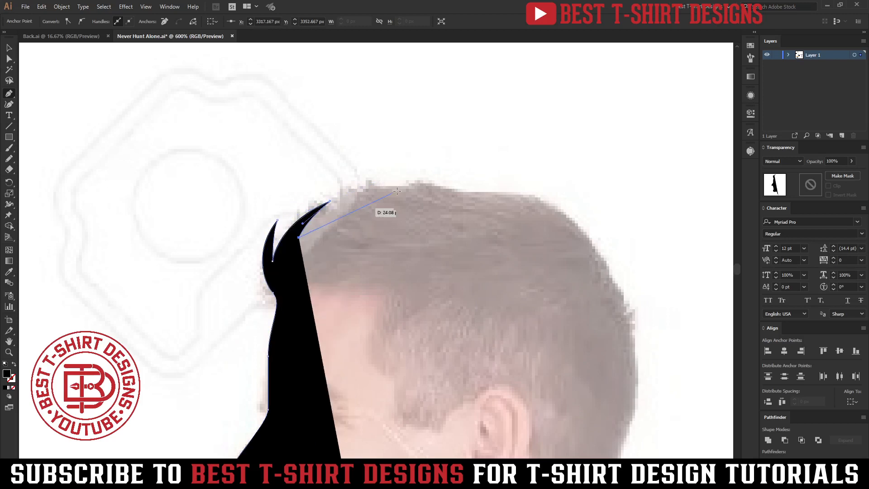
{"action": "left_click_drag", "start_coordinate": [411, 182], "coordinate": [512, 141]}
{"action": "left_click", "coordinate": [346, 185]}
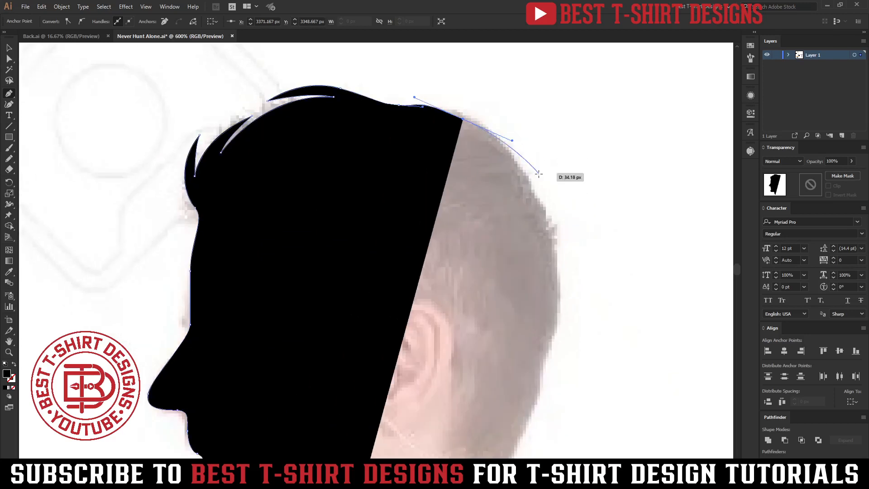
Step: Continue the outline around the back of the man's head down to the nape of the neck
{"action": "left_click_drag", "start_coordinate": [540, 204], "coordinate": [562, 249]}
{"action": "left_click_drag", "start_coordinate": [560, 283], "coordinate": [559, 237]}
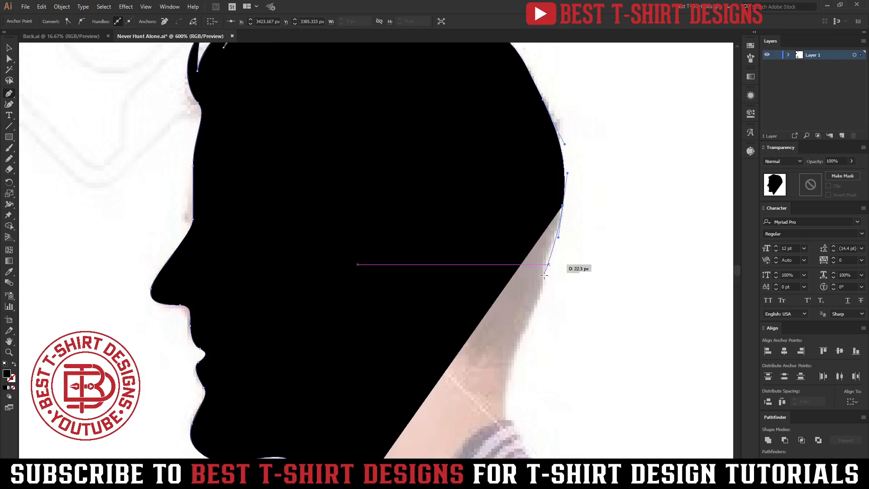
{"action": "left_click_drag", "start_coordinate": [540, 293], "coordinate": [527, 337]}
{"action": "mouse_move", "coordinate": [503, 391]}
{"action": "left_mouse_down"}
{"action": "mouse_move", "coordinate": [507, 418]}
{"action": "mouse_move", "coordinate": [400, 188]}
{"action": "left_mouse_up"}
Step: Swap the path's fill and stroke to get a black outline without fill, and trace the back of the shirt collar
{"action": "key", "text": "shift+x"}
{"action": "left_click", "coordinate": [401, 187]}
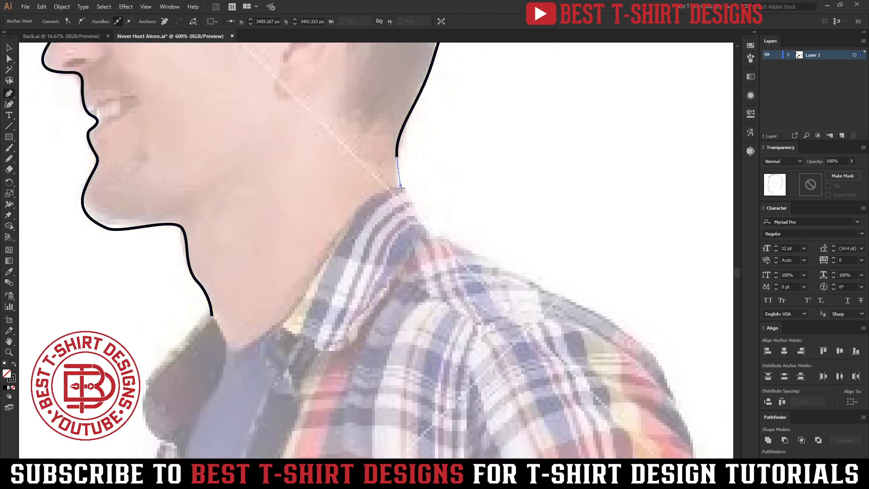
{"action": "left_click_drag", "start_coordinate": [435, 240], "coordinate": [477, 261]}
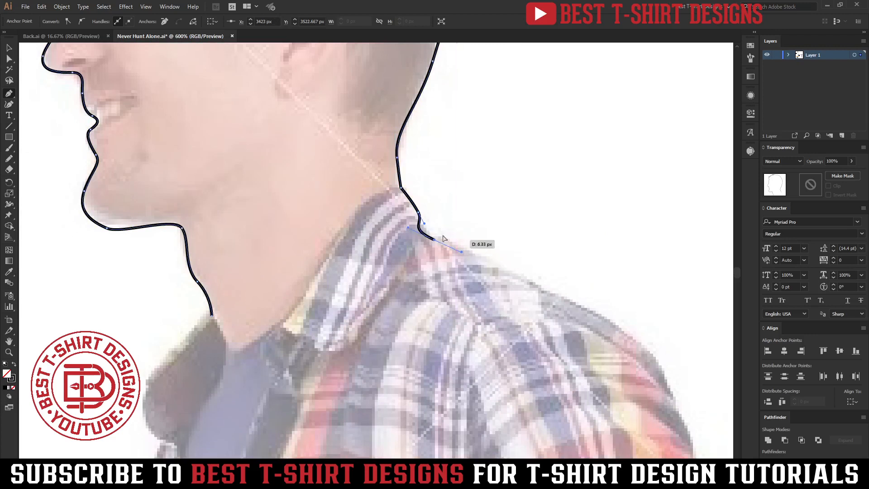
{"action": "left_click_drag", "start_coordinate": [436, 239], "coordinate": [507, 270]}
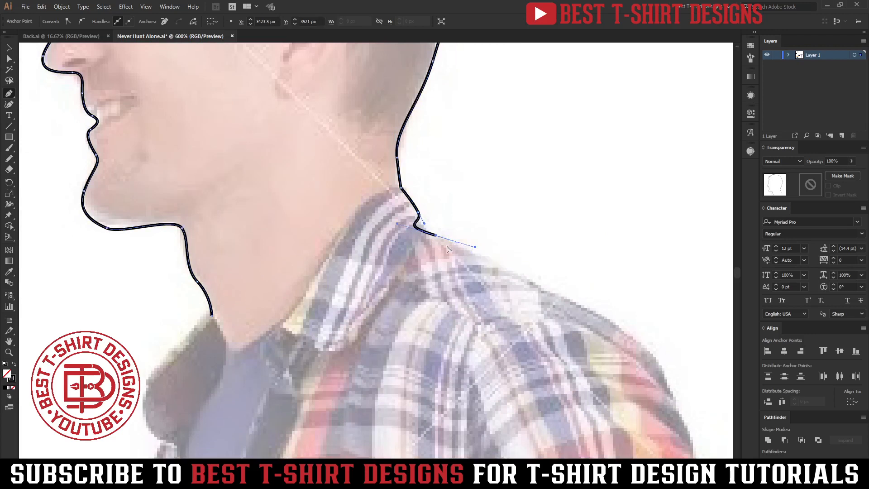
{"action": "left_click_drag", "start_coordinate": [441, 235], "coordinate": [459, 243]}
Step: Continue the outline along the man's shoulder and down the back of the upper sleeve
{"action": "left_click_drag", "start_coordinate": [521, 275], "coordinate": [537, 283]}
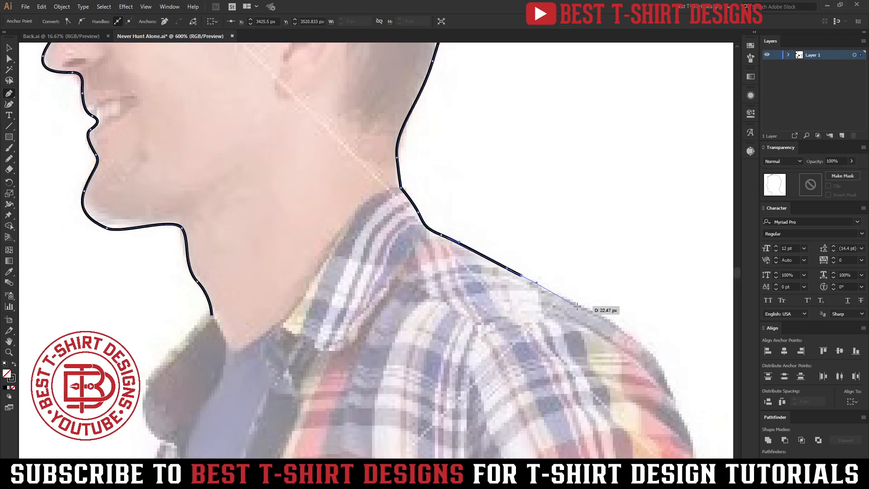
{"action": "left_click_drag", "start_coordinate": [592, 312], "coordinate": [619, 327]}
{"action": "left_click_drag", "start_coordinate": [653, 355], "coordinate": [384, 111]}
{"action": "left_click_drag", "start_coordinate": [390, 143], "coordinate": [397, 156]}
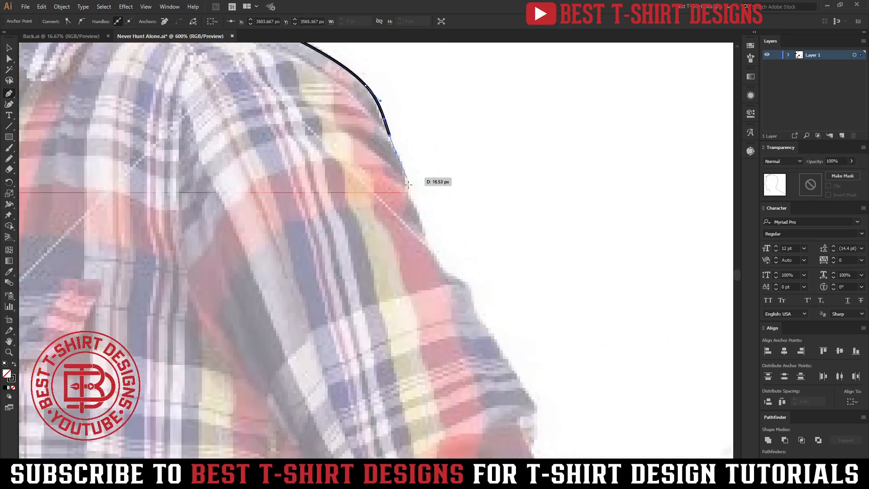
{"action": "left_click", "coordinate": [408, 184]}
{"action": "left_click", "coordinate": [427, 230]}
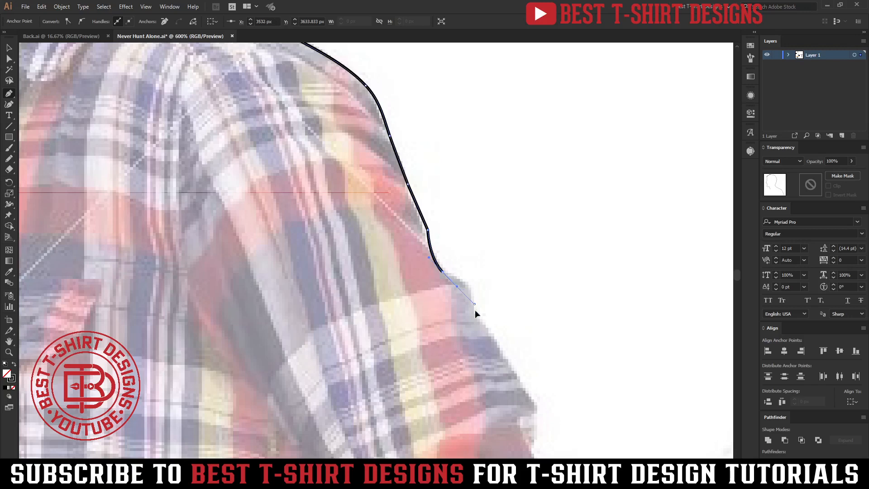
Step: Trace the folds of the lower sleeve down to the upper edge of the rolled cuff
{"action": "left_click_drag", "start_coordinate": [482, 320], "coordinate": [418, 201]}
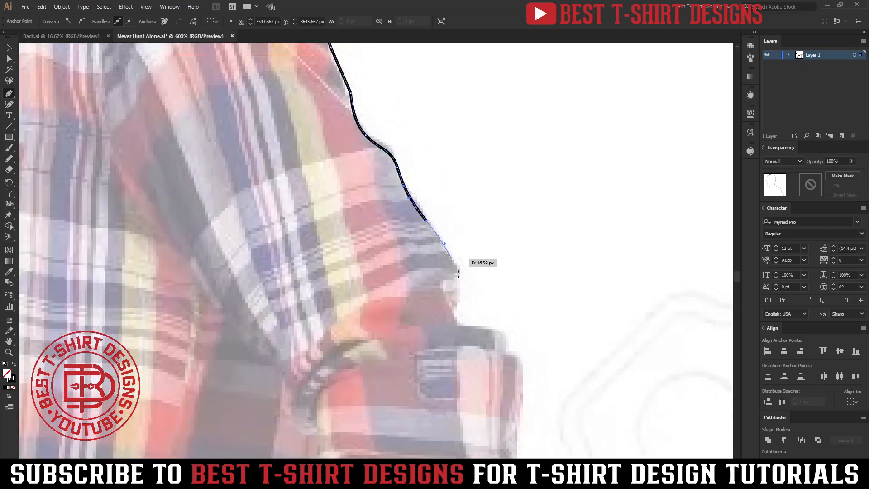
{"action": "left_click_drag", "start_coordinate": [454, 263], "coordinate": [460, 277]}
{"action": "left_click", "coordinate": [454, 295]}
{"action": "left_click", "coordinate": [463, 324]}
{"action": "left_click_drag", "start_coordinate": [482, 313], "coordinate": [427, 158]}
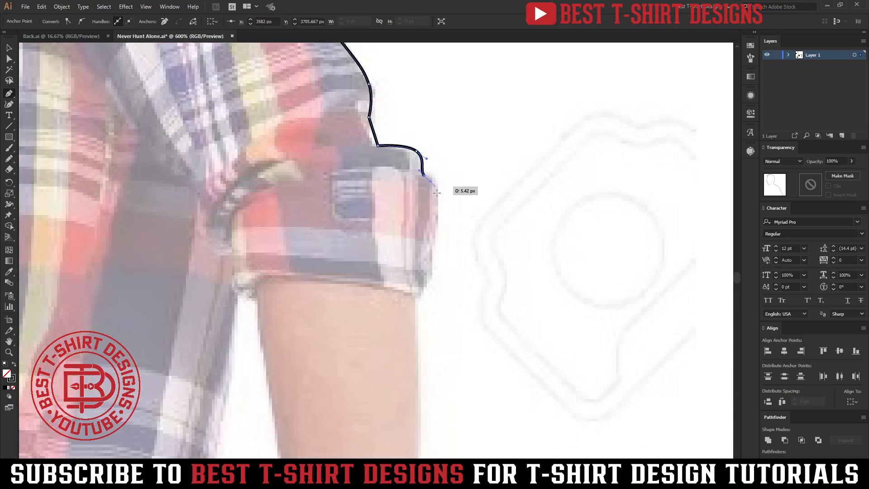
Step: Trace the outer edge of the rolled cuff down to where the bare forearm begins
{"action": "left_click", "coordinate": [437, 200]}
{"action": "left_click", "coordinate": [429, 286]}
{"action": "left_click", "coordinate": [417, 299]}
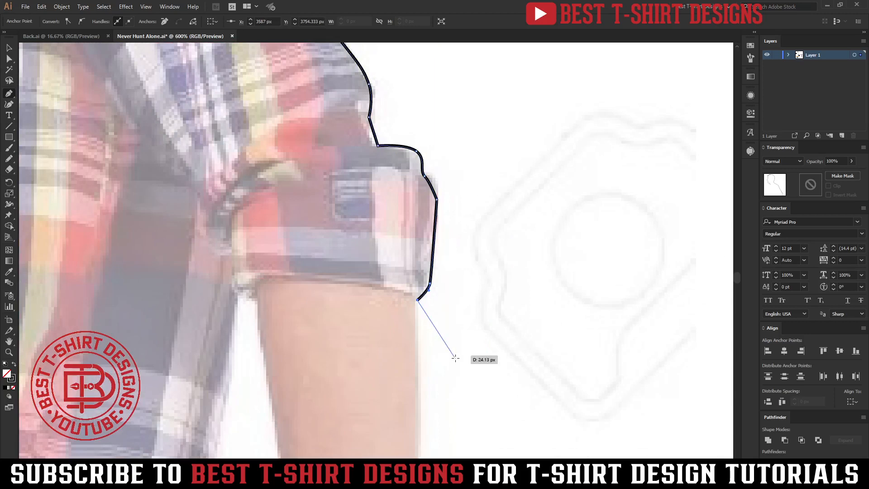
{"action": "left_click_drag", "start_coordinate": [455, 348], "coordinate": [429, 143]}
Step: Continue the outline down the back edge of the man's forearm to the wrist
{"action": "left_click_drag", "start_coordinate": [393, 250], "coordinate": [392, 275]}
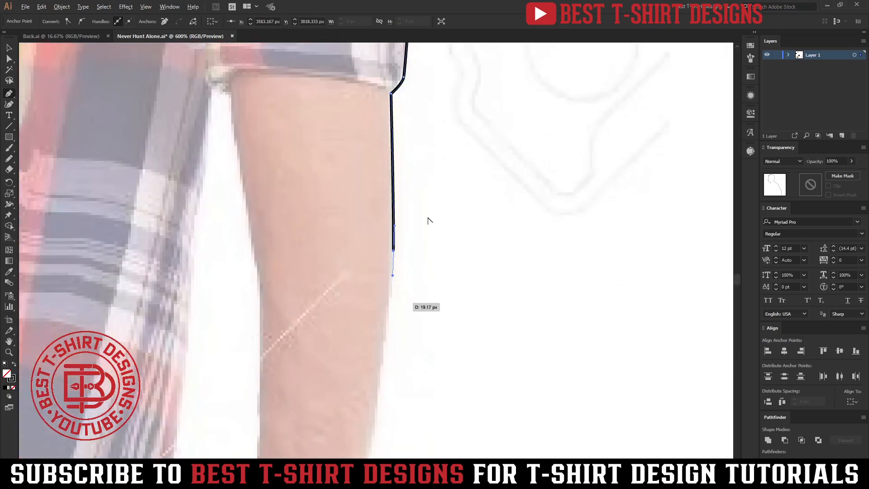
{"action": "scroll", "coordinate": [429, 220], "scroll_direction": "down", "scroll_amount": 3}
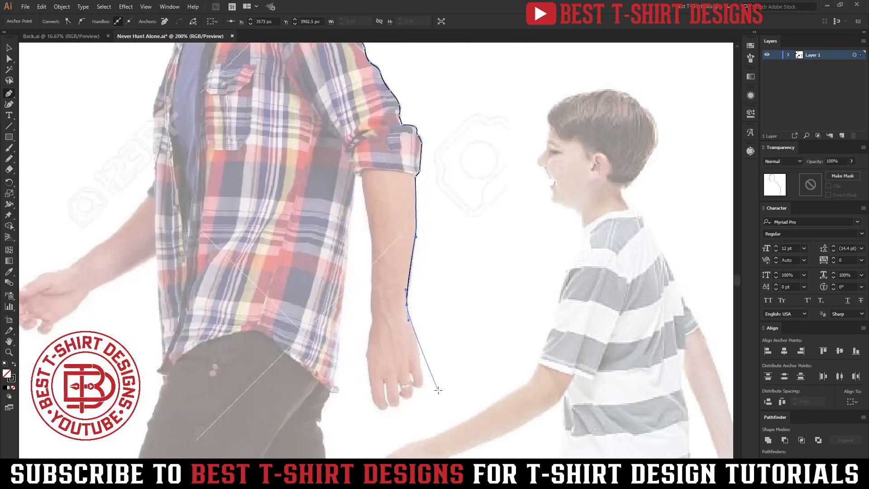
{"action": "scroll", "coordinate": [438, 392], "scroll_direction": "down", "scroll_amount": 3}
{"action": "scroll", "coordinate": [439, 393], "scroll_direction": "up", "scroll_amount": 5}
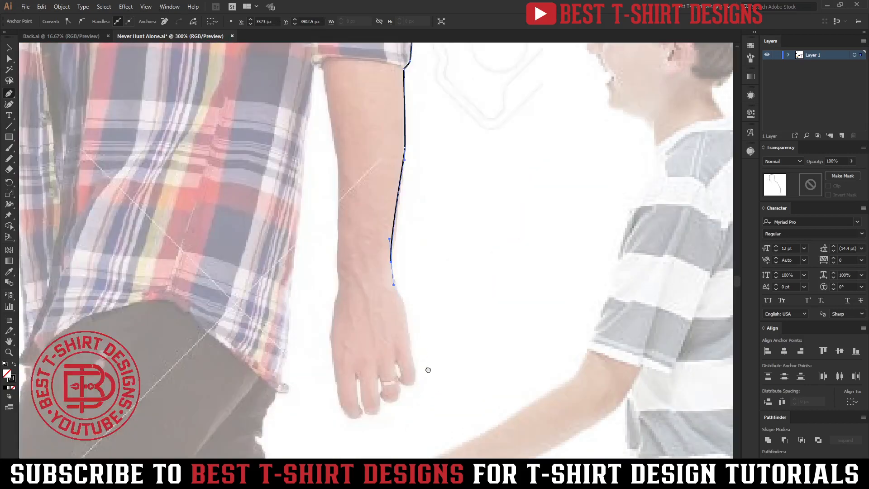
{"action": "left_click_drag", "start_coordinate": [428, 371], "coordinate": [448, 298]}
{"action": "scroll", "coordinate": [410, 305], "scroll_direction": "up", "scroll_amount": 2}
Step: Trace the back edge of the hand and around the fingertips, including the narrow gap between the last two fingers
{"action": "left_click_drag", "start_coordinate": [447, 202], "coordinate": [449, 222]}
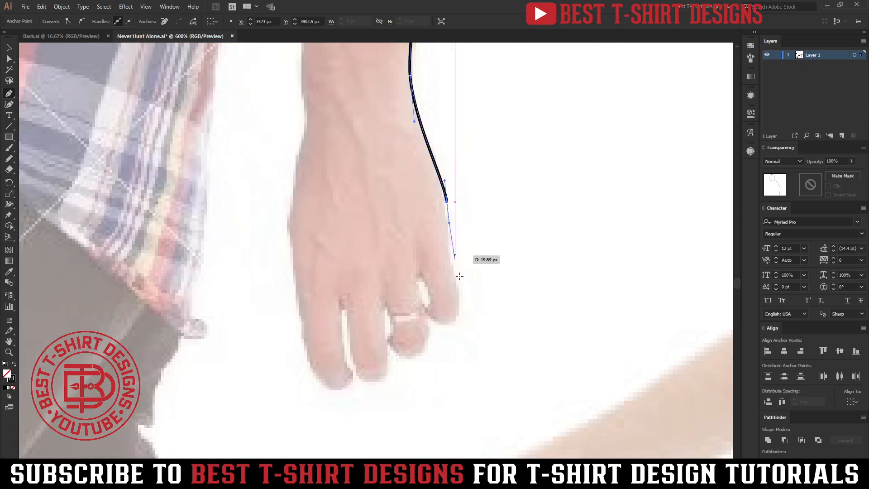
{"action": "left_click_drag", "start_coordinate": [461, 306], "coordinate": [431, 318]}
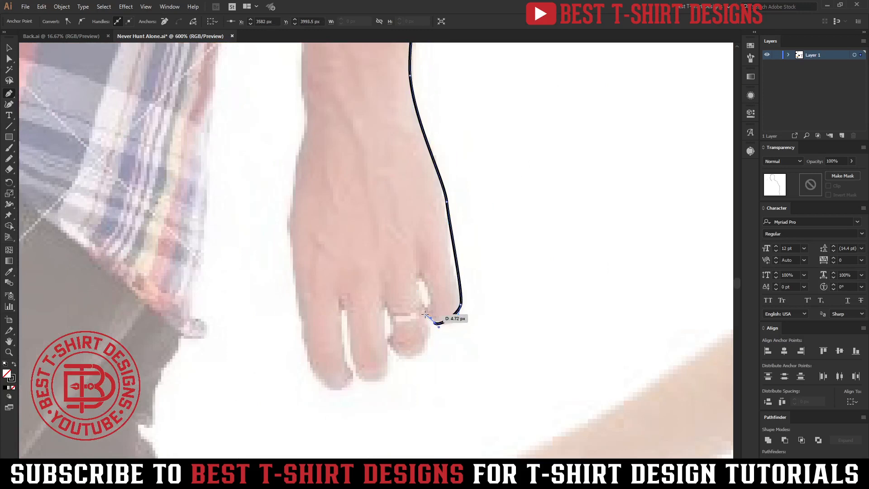
{"action": "mouse_move", "coordinate": [415, 357]}
{"action": "left_mouse_down"}
{"action": "mouse_move", "coordinate": [388, 363]}
{"action": "mouse_move", "coordinate": [364, 383]}
{"action": "left_mouse_up"}
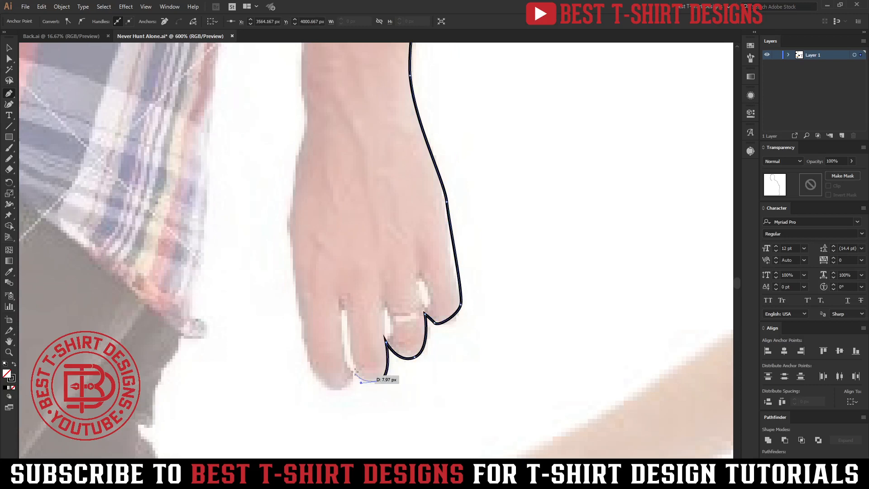
{"action": "left_click_drag", "start_coordinate": [352, 343], "coordinate": [352, 342]}
{"action": "left_click_drag", "start_coordinate": [347, 307], "coordinate": [341, 326]}
{"action": "left_click_drag", "start_coordinate": [354, 375], "coordinate": [323, 389]}
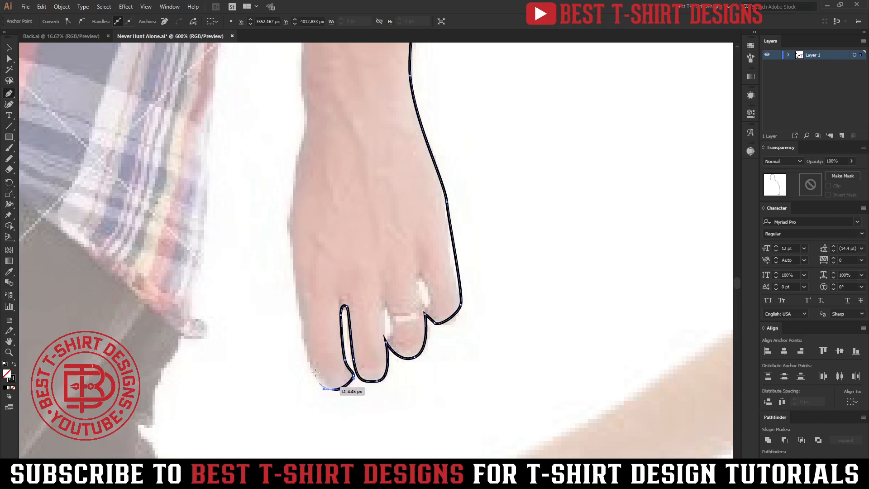
Step: Trace the front edge of the index finger and hand up to the wrist
{"action": "left_click", "coordinate": [302, 339]}
{"action": "left_click", "coordinate": [291, 236]}
{"action": "left_click_drag", "start_coordinate": [284, 218], "coordinate": [291, 189]}
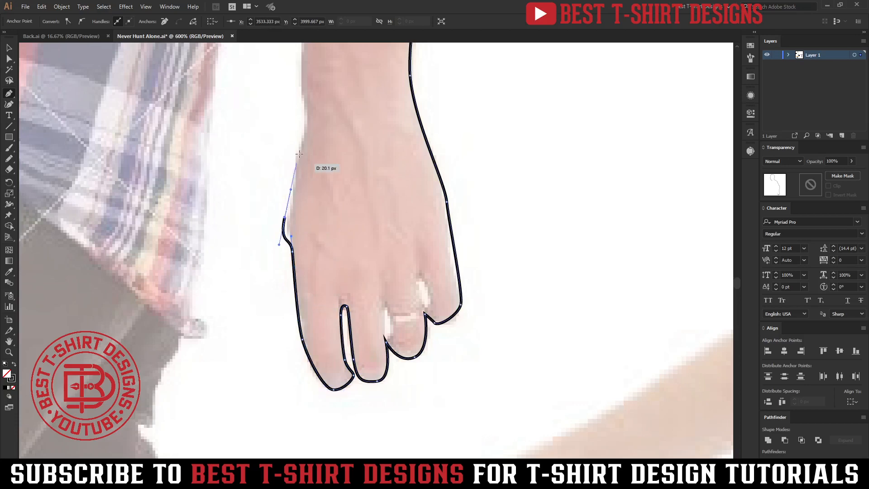
{"action": "left_click_drag", "start_coordinate": [299, 149], "coordinate": [308, 125]}
Step: Continue the outline up the front edge of the forearm to the underside of the rolled cuff
{"action": "key", "text": "space"}
{"action": "left_click_drag", "start_coordinate": [309, 74], "coordinate": [393, 379]}
{"action": "left_click_drag", "start_coordinate": [392, 307], "coordinate": [396, 277]}
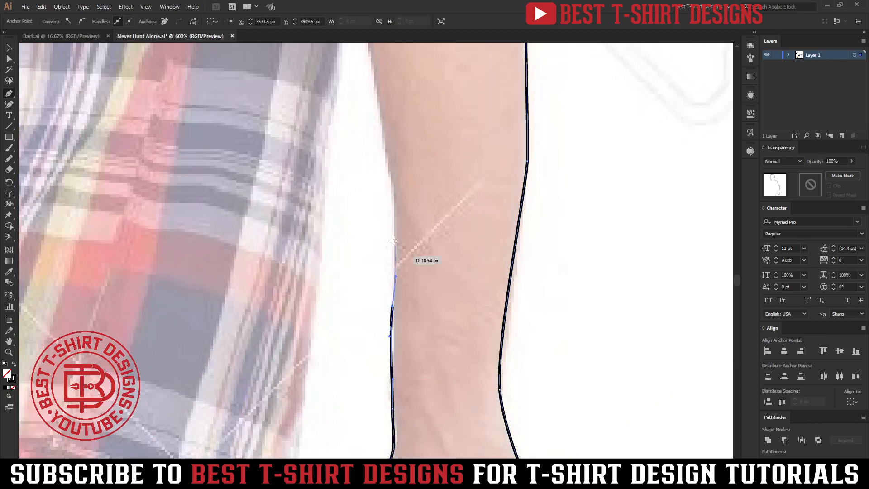
{"action": "left_click_drag", "start_coordinate": [391, 183], "coordinate": [392, 166]}
{"action": "key", "text": "space"}
{"action": "left_click_drag", "start_coordinate": [385, 119], "coordinate": [399, 291]}
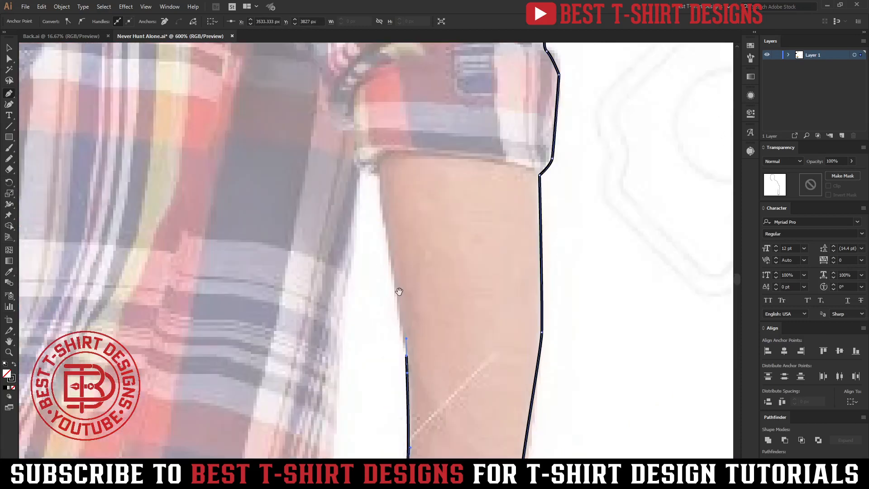
{"action": "left_click", "coordinate": [389, 243]}
{"action": "left_click", "coordinate": [378, 178]}
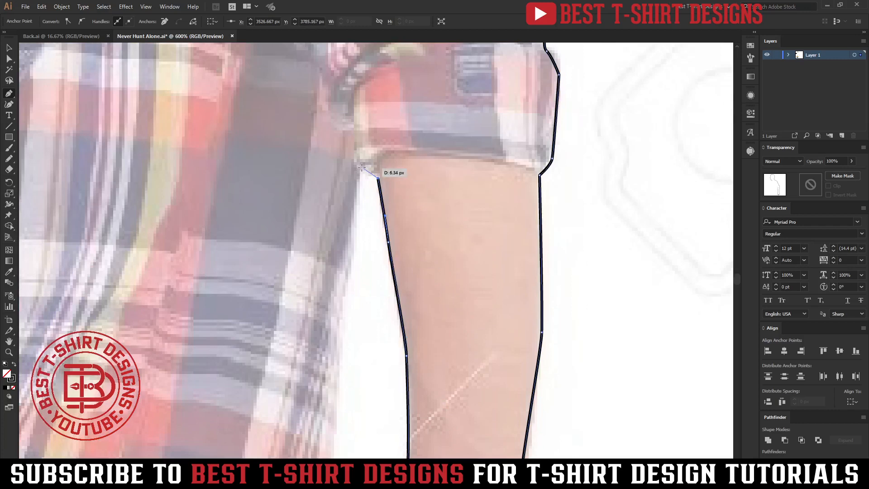
Step: Trace the back edge of the plaid shirt from the cuff down to the shirt hem
{"action": "left_click_drag", "start_coordinate": [356, 259], "coordinate": [353, 289]}
{"action": "left_click_drag", "start_coordinate": [346, 364], "coordinate": [397, 144]}
{"action": "key", "text": "space"}
{"action": "left_click_drag", "start_coordinate": [348, 288], "coordinate": [348, 337]}
{"action": "left_click_drag", "start_coordinate": [337, 398], "coordinate": [415, 196]}
{"action": "key", "text": "space"}
{"action": "left_click_drag", "start_coordinate": [401, 241], "coordinate": [399, 267]}
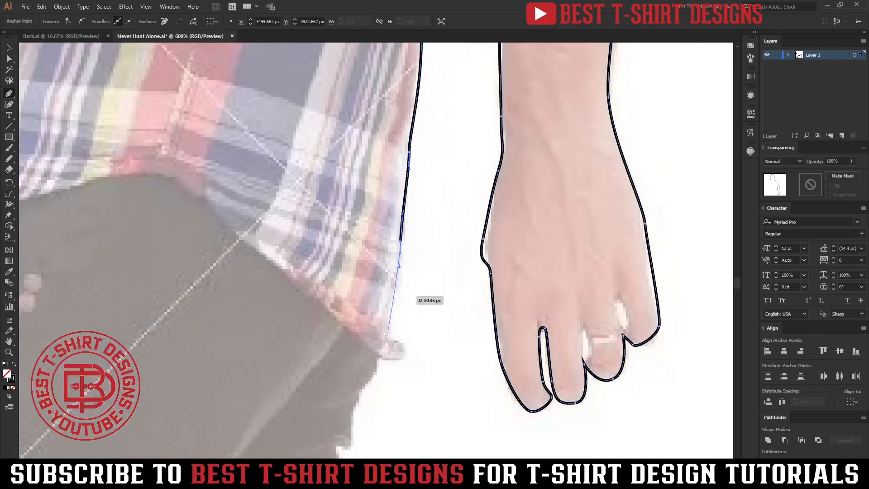
{"action": "left_click_drag", "start_coordinate": [388, 332], "coordinate": [376, 108]}
Step: Continue the outline from the shirt hem down the seat of the trousers and the back of the thigh
{"action": "left_click", "coordinate": [378, 363]}
{"action": "key", "text": "space"}
Step: Trace the trouser folds behind the knee of the rear leg
{"action": "key", "text": "space"}
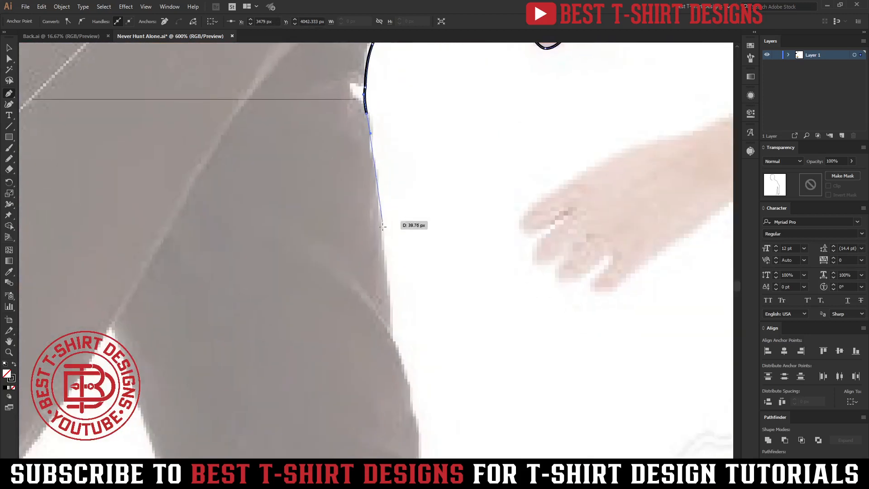
{"action": "left_click_drag", "start_coordinate": [383, 231], "coordinate": [389, 269]}
{"action": "left_click_drag", "start_coordinate": [393, 334], "coordinate": [400, 351]}
{"action": "left_click_drag", "start_coordinate": [409, 389], "coordinate": [352, 122]}
{"action": "key", "text": "space"}
{"action": "left_click_drag", "start_coordinate": [353, 178], "coordinate": [358, 211]}
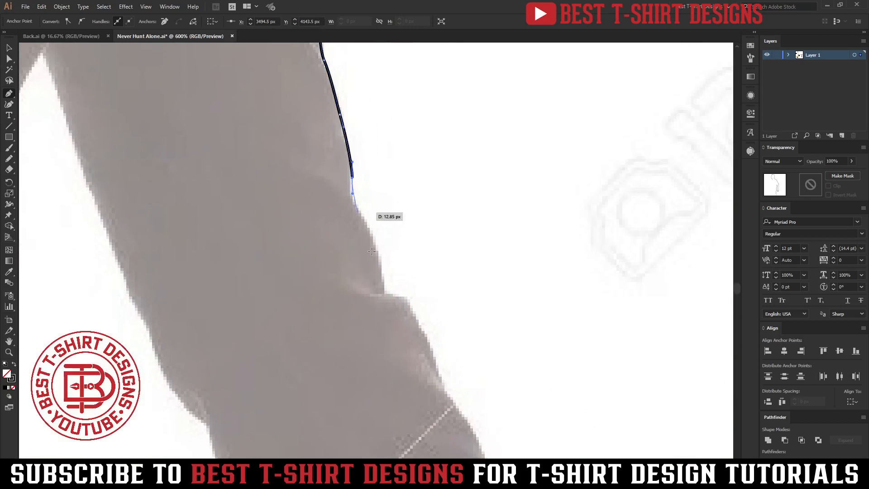
{"action": "left_click_drag", "start_coordinate": [387, 294], "coordinate": [403, 302]}
{"action": "left_click_drag", "start_coordinate": [424, 333], "coordinate": [393, 180]}
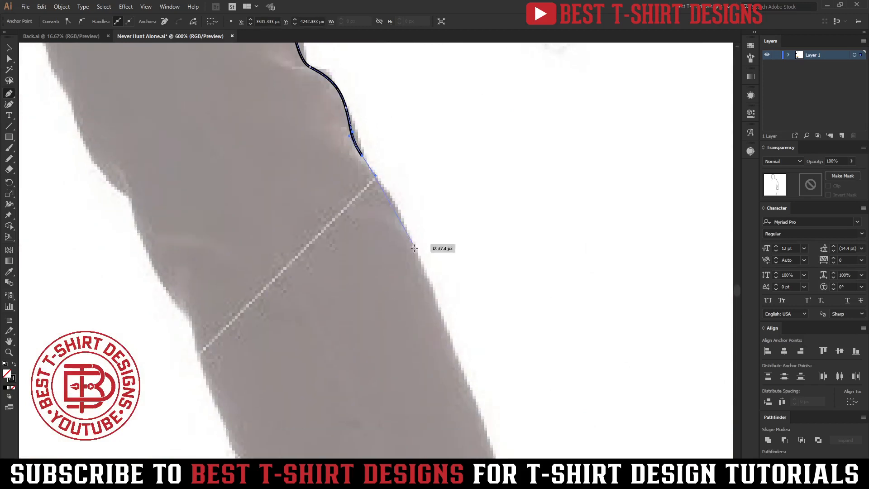
Step: Continue the outline down the back of the calf to the top of the boot
{"action": "left_click_drag", "start_coordinate": [419, 259], "coordinate": [434, 288]}
{"action": "left_click_drag", "start_coordinate": [457, 363], "coordinate": [455, 166]}
{"action": "left_click_drag", "start_coordinate": [469, 266], "coordinate": [491, 316]}
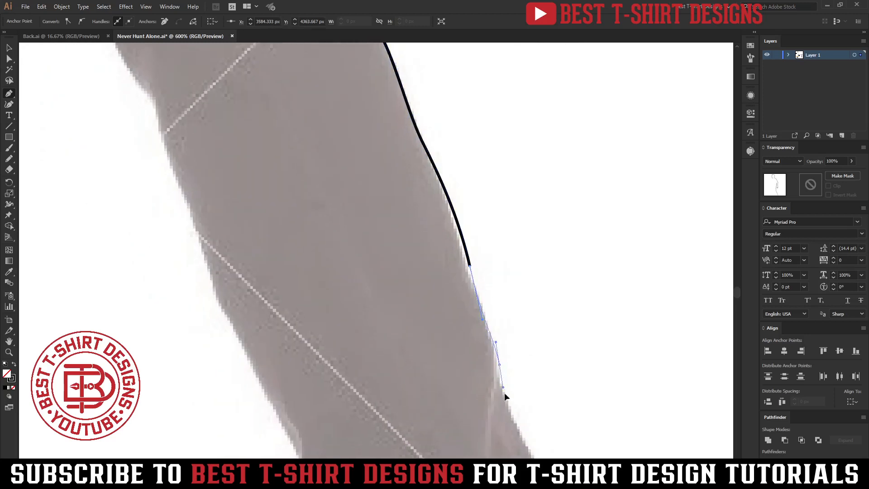
{"action": "mouse_move", "coordinate": [498, 363]}
{"action": "left_mouse_down"}
{"action": "mouse_move", "coordinate": [516, 396]}
{"action": "mouse_move", "coordinate": [400, 235]}
{"action": "left_mouse_up"}
{"action": "left_click_drag", "start_coordinate": [409, 280], "coordinate": [424, 312]}
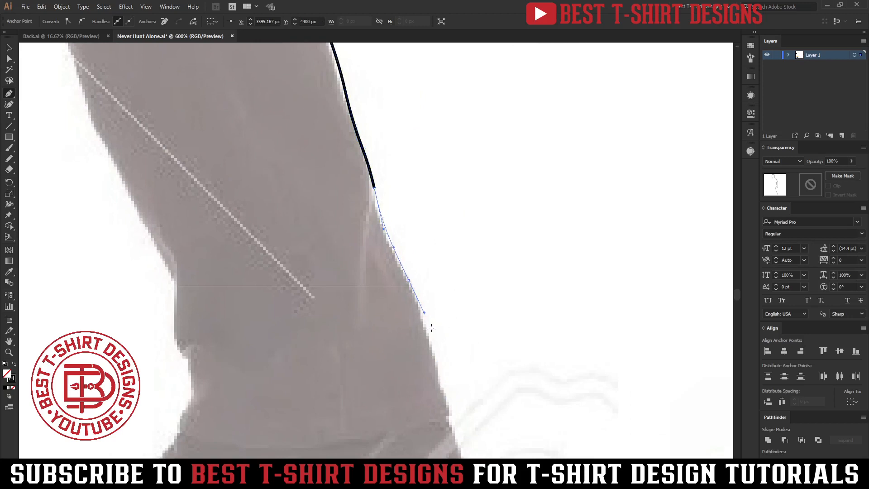
{"action": "left_click_drag", "start_coordinate": [435, 372], "coordinate": [443, 400]}
{"action": "scroll", "coordinate": [471, 295], "scroll_direction": "down", "scroll_amount": 5}
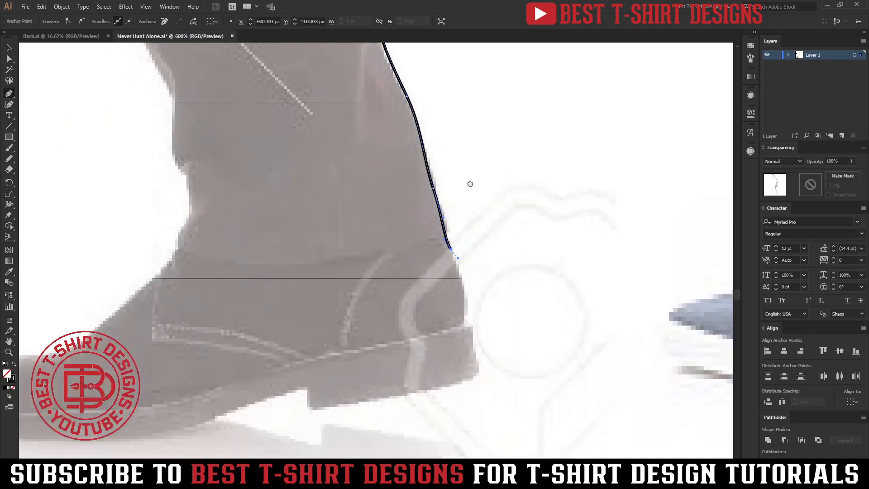
Step: Trace the back of the boot, the bottom of its heel and the heel's front edge
{"action": "left_click_drag", "start_coordinate": [469, 277], "coordinate": [470, 313]}
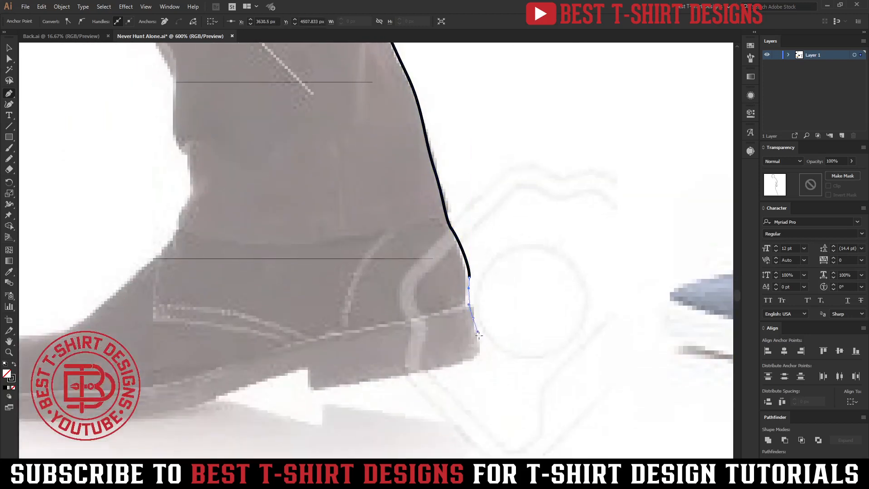
{"action": "left_click", "coordinate": [481, 356]}
{"action": "left_click_drag", "start_coordinate": [319, 390], "coordinate": [301, 384]}
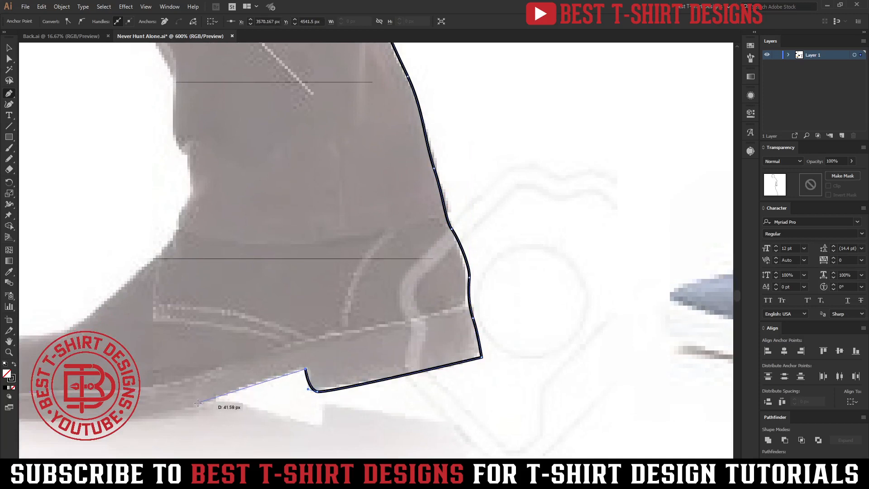
Step: Continue the outline along the sole of the rear boot and around its toe
{"action": "left_click_drag", "start_coordinate": [196, 404], "coordinate": [360, 347]}
{"action": "left_click_drag", "start_coordinate": [178, 375], "coordinate": [138, 358]}
{"action": "key", "text": "ctrl+z"}
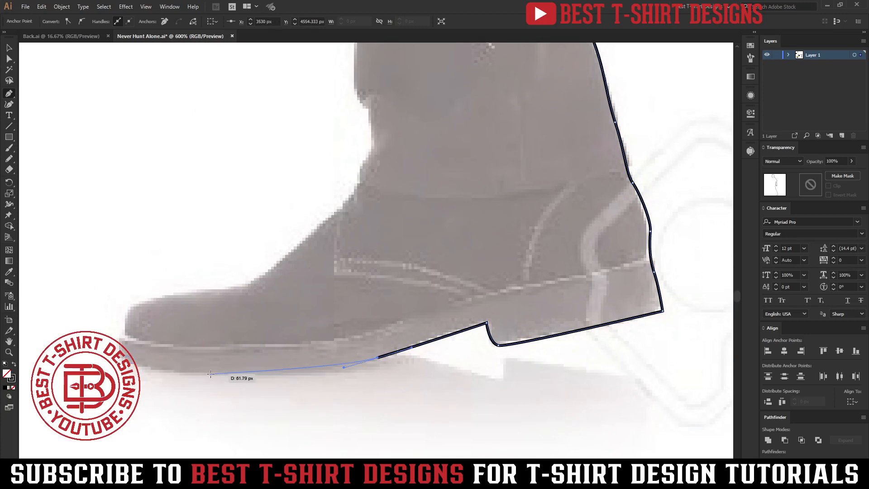
{"action": "left_click_drag", "start_coordinate": [209, 374], "coordinate": [130, 306]}
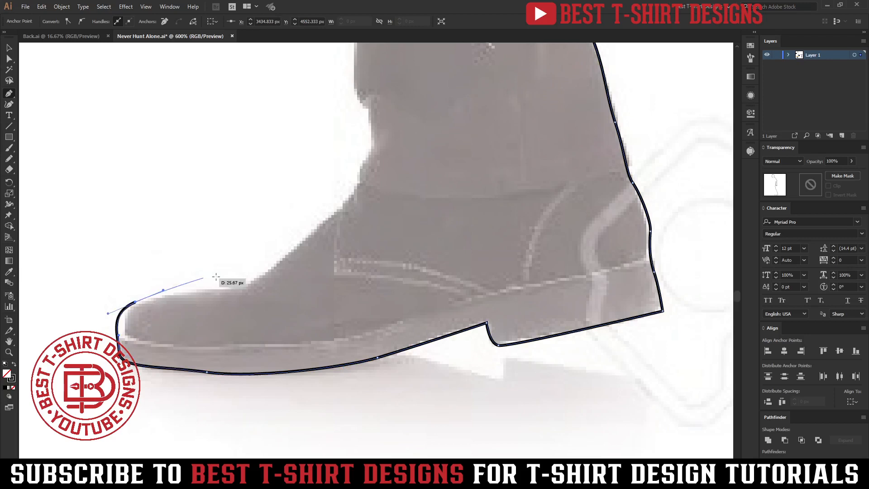
Step: Trace the top of the rear boot over the instep and up the front of the ankle
{"action": "left_click_drag", "start_coordinate": [266, 266], "coordinate": [293, 252]}
{"action": "left_click_drag", "start_coordinate": [353, 187], "coordinate": [362, 165]}
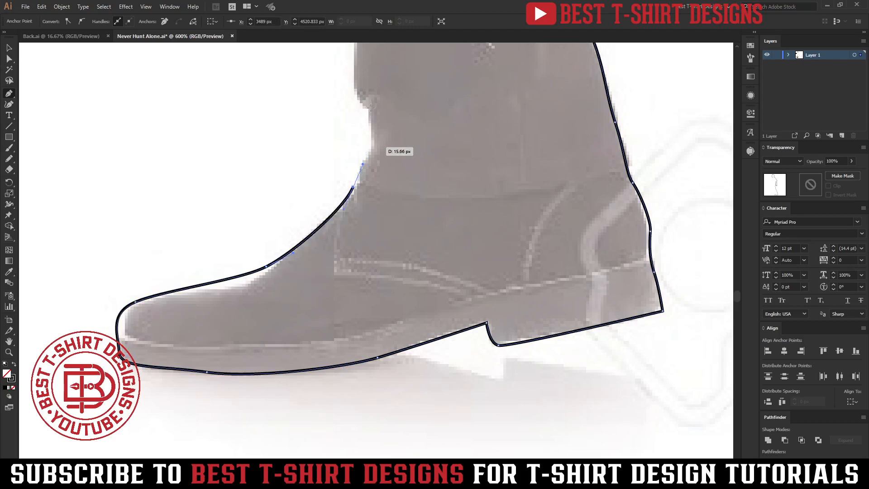
{"action": "left_click", "coordinate": [369, 135]}
{"action": "left_click_drag", "start_coordinate": [357, 89], "coordinate": [351, 78]}
{"action": "left_click_drag", "start_coordinate": [361, 85], "coordinate": [415, 351]}
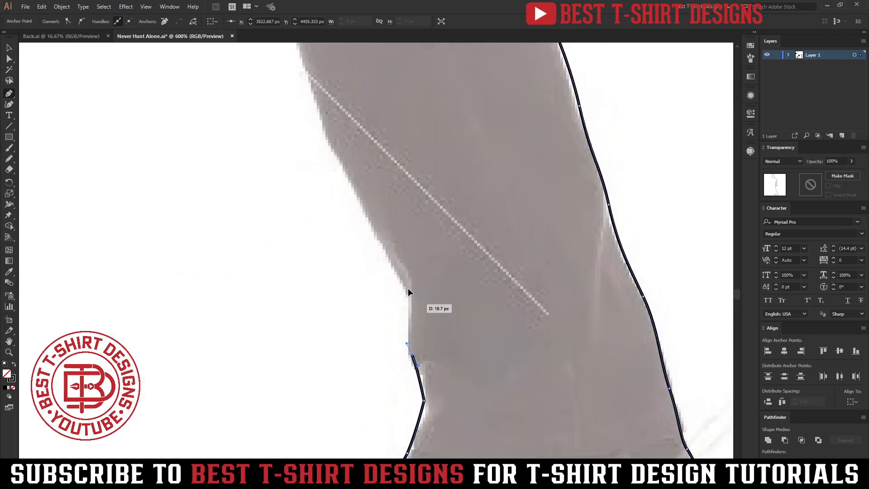
Step: Continue the outline up the shin of the rear leg towards the knee
{"action": "left_click_drag", "start_coordinate": [368, 228], "coordinate": [356, 206]}
{"action": "left_click_drag", "start_coordinate": [334, 152], "coordinate": [326, 131]}
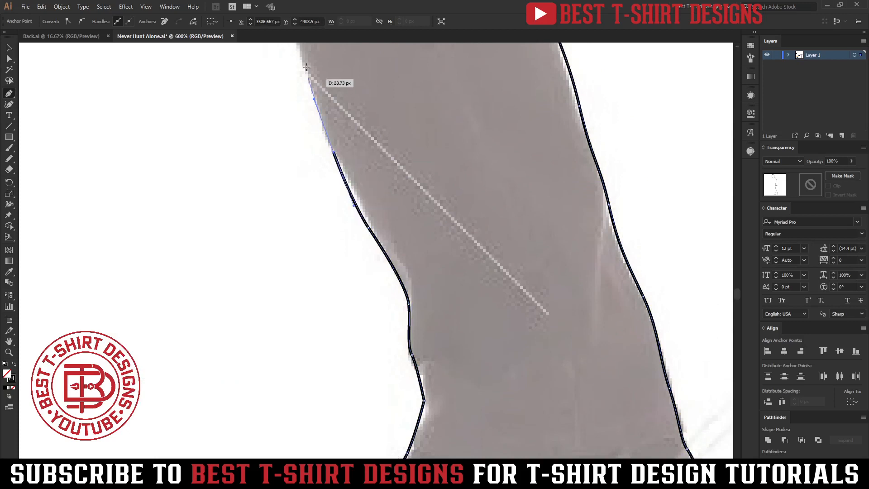
{"action": "left_click_drag", "start_coordinate": [307, 72], "coordinate": [299, 47]}
{"action": "left_click", "coordinate": [307, 73]}
{"action": "left_click_drag", "start_coordinate": [314, 117], "coordinate": [359, 362]}
{"action": "left_click", "coordinate": [324, 249]}
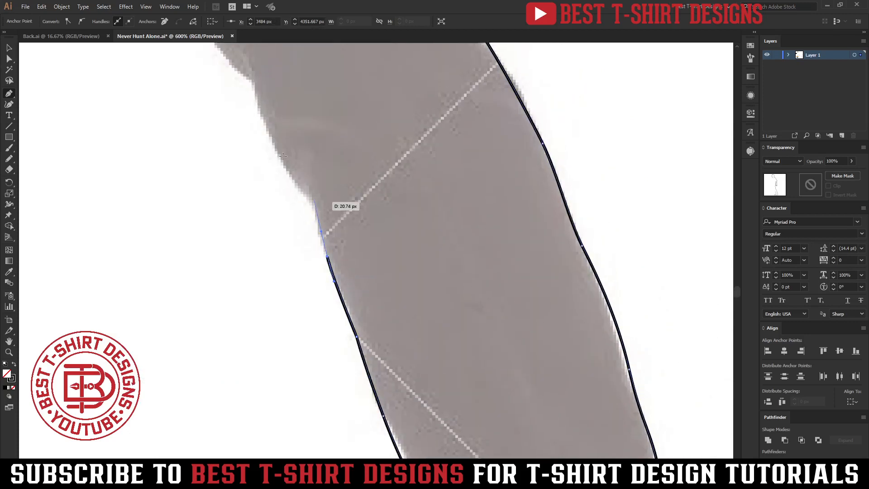
Step: Trace the trouser folds around the front of the rear leg's knee
{"action": "left_click", "coordinate": [310, 196]}
{"action": "left_click", "coordinate": [265, 121]}
{"action": "left_click_drag", "start_coordinate": [262, 83], "coordinate": [402, 277]}
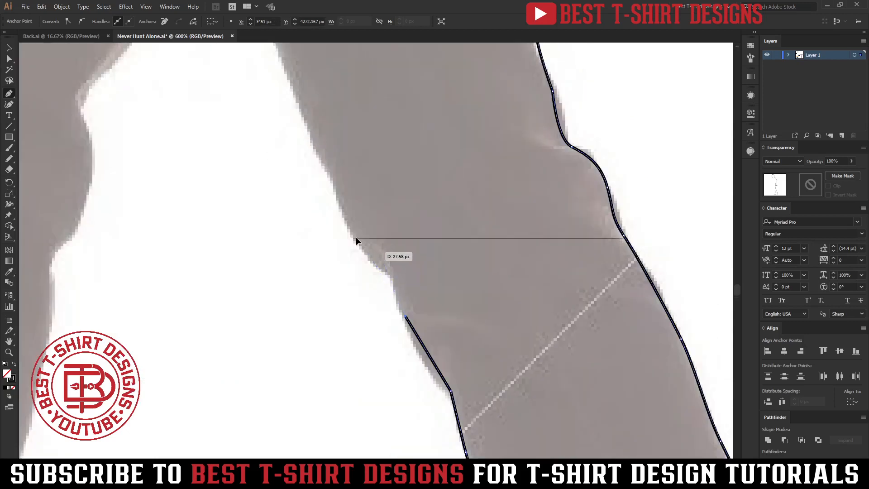
{"action": "left_click", "coordinate": [365, 247]}
{"action": "left_click", "coordinate": [329, 180]}
Step: Continue the outline up the front of the rear thigh to the crotch point
{"action": "left_click_drag", "start_coordinate": [310, 103], "coordinate": [399, 258]}
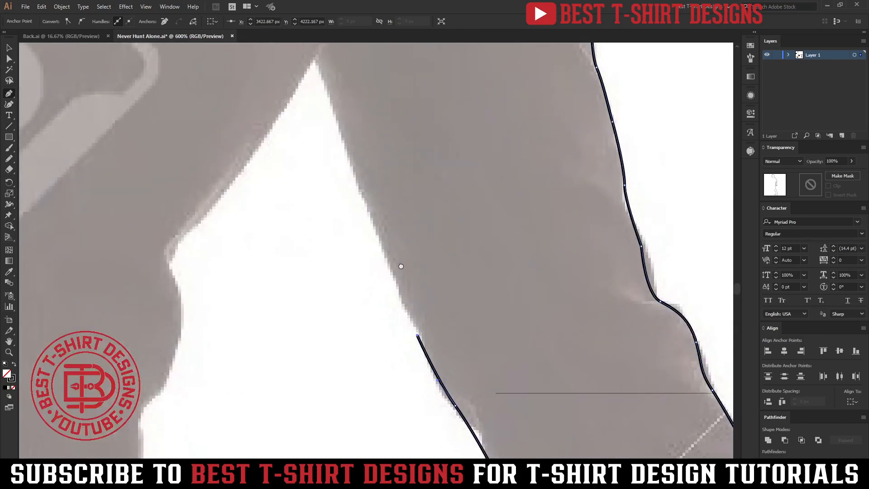
{"action": "left_click", "coordinate": [369, 220]}
{"action": "left_click", "coordinate": [339, 131]}
{"action": "left_click", "coordinate": [313, 55]}
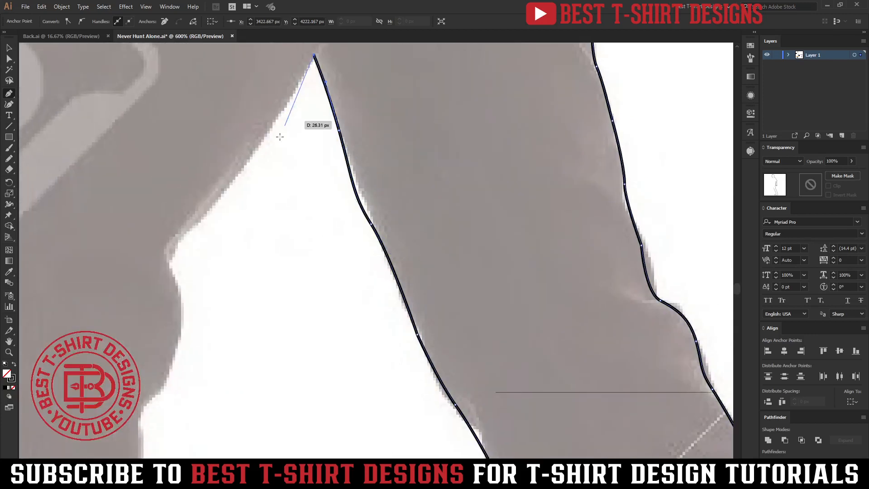
Step: Trace the back of the front leg from the crotch to behind the knee, undoing the stray last point
{"action": "left_click", "coordinate": [251, 157]}
{"action": "left_click_drag", "start_coordinate": [171, 252], "coordinate": [167, 273]}
{"action": "left_click_drag", "start_coordinate": [185, 324], "coordinate": [183, 353]}
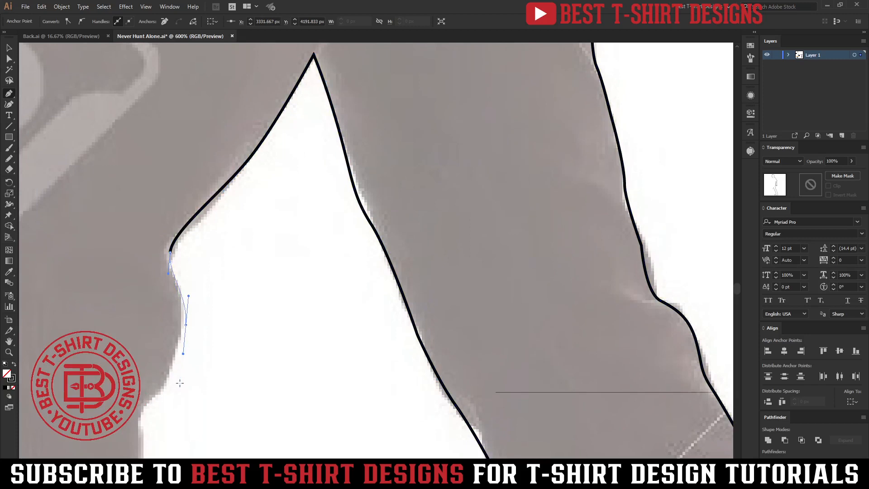
{"action": "left_click", "coordinate": [245, 266]}
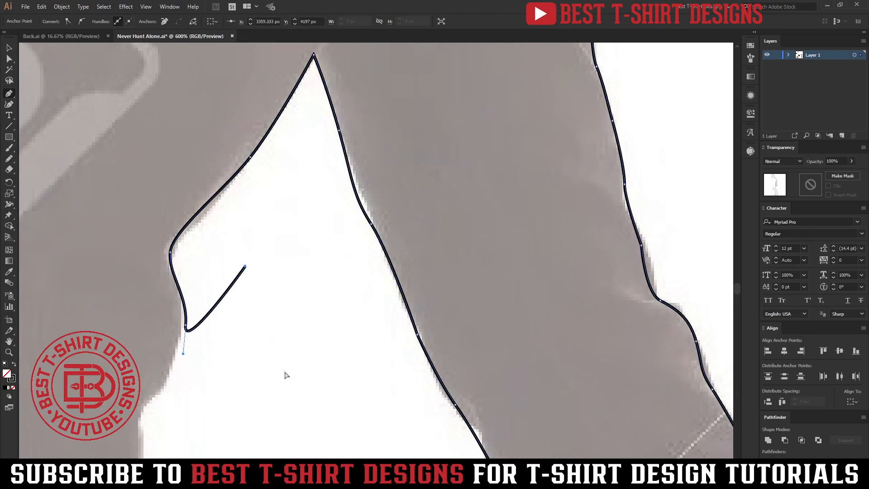
{"action": "key", "text": "ctrl+z"}
Step: Continue the outline down the back of the front leg's calf
{"action": "left_click_drag", "start_coordinate": [219, 385], "coordinate": [406, 186]}
{"action": "left_click_drag", "start_coordinate": [328, 216], "coordinate": [324, 248]}
{"action": "left_click_drag", "start_coordinate": [324, 306], "coordinate": [317, 344]}
{"action": "left_click_drag", "start_coordinate": [308, 394], "coordinate": [394, 195]}
{"action": "left_click_drag", "start_coordinate": [324, 281], "coordinate": [308, 332]}
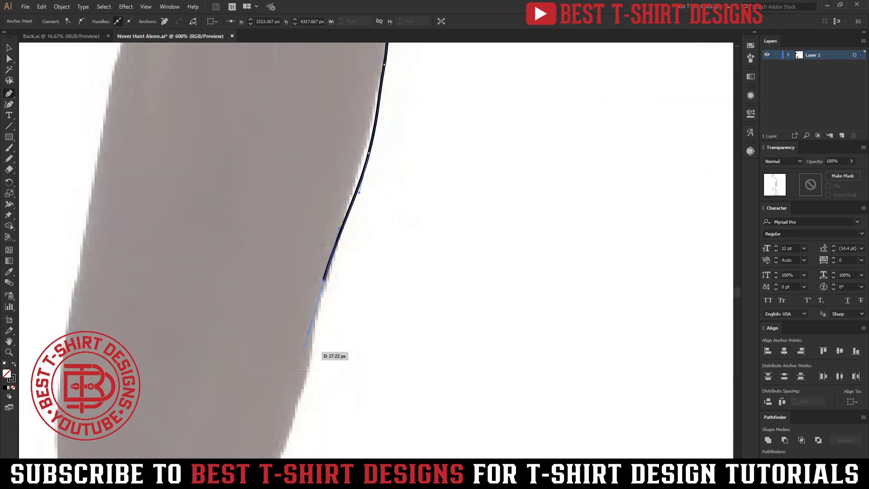
{"action": "left_click_drag", "start_coordinate": [300, 392], "coordinate": [293, 425]}
{"action": "left_click_drag", "start_coordinate": [395, 239], "coordinate": [390, 208]}
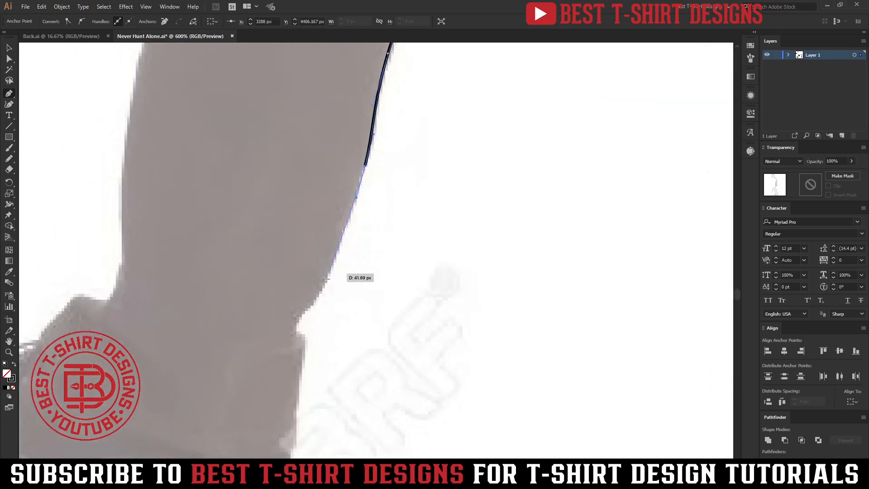
Step: Trace the lower calf and the notch where the front leg's trousers meet the boot
{"action": "left_click_drag", "start_coordinate": [328, 274], "coordinate": [319, 293]}
{"action": "left_click", "coordinate": [300, 325]}
{"action": "left_click", "coordinate": [306, 352]}
{"action": "left_click_drag", "start_coordinate": [334, 356], "coordinate": [380, 229]}
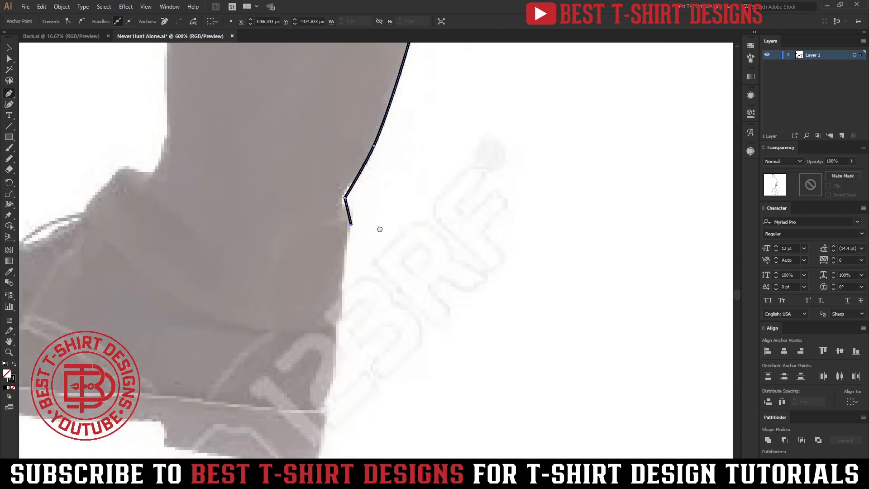
Step: Trace the back of the front boot, the bottom of its heel and the heel's front edge
{"action": "left_click_drag", "start_coordinate": [338, 322], "coordinate": [338, 342]}
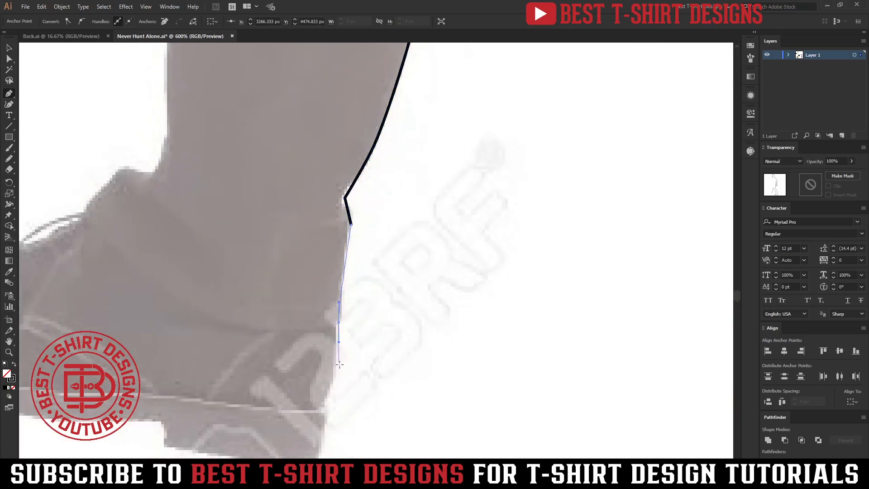
{"action": "left_click_drag", "start_coordinate": [329, 403], "coordinate": [384, 340]}
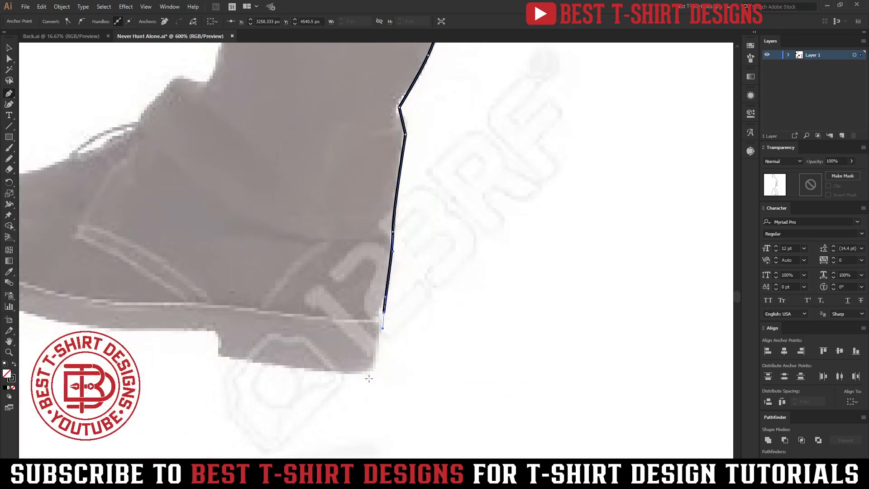
{"action": "left_click", "coordinate": [375, 372]}
{"action": "left_click_drag", "start_coordinate": [221, 358], "coordinate": [301, 344]}
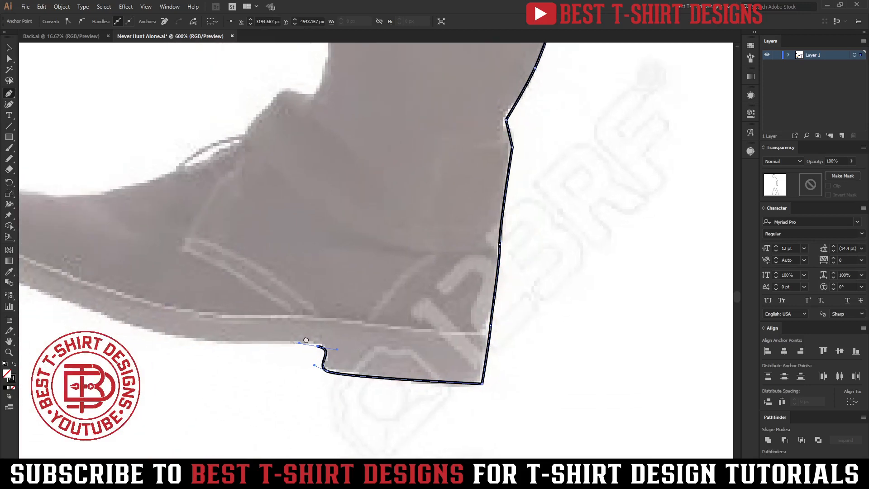
Step: Continue the outline along the front boot's sole, around the toe and over the instep to the ankle
{"action": "left_click_drag", "start_coordinate": [191, 340], "coordinate": [313, 360]}
{"action": "left_click_drag", "start_coordinate": [219, 344], "coordinate": [170, 322]}
{"action": "left_click_drag", "start_coordinate": [126, 297], "coordinate": [118, 273]}
{"action": "left_click_drag", "start_coordinate": [159, 217], "coordinate": [188, 202]}
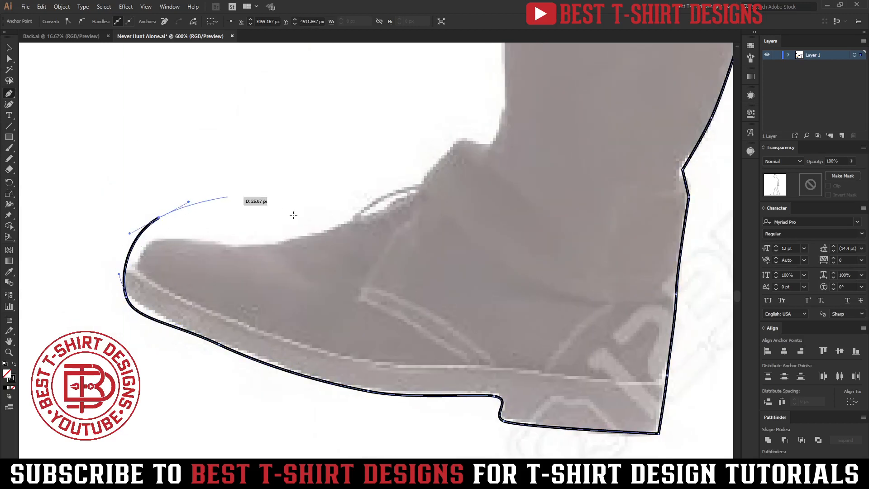
{"action": "left_click_drag", "start_coordinate": [301, 216], "coordinate": [357, 214]}
{"action": "left_click_drag", "start_coordinate": [456, 173], "coordinate": [513, 91]}
Step: Trace the front leg's shin from the top of the boot up to just below the knee
{"action": "scroll", "coordinate": [513, 281], "scroll_direction": "up", "scroll_amount": 3}
{"action": "left_click_drag", "start_coordinate": [513, 282], "coordinate": [514, 335]}
{"action": "left_click_drag", "start_coordinate": [499, 223], "coordinate": [422, 483]}
{"action": "left_click", "coordinate": [526, 86]}
{"action": "left_click_drag", "start_coordinate": [469, 230], "coordinate": [478, 162]}
{"action": "left_click_drag", "start_coordinate": [500, 103], "coordinate": [514, 61]}
{"action": "left_click_drag", "start_coordinate": [521, 55], "coordinate": [485, 334]}
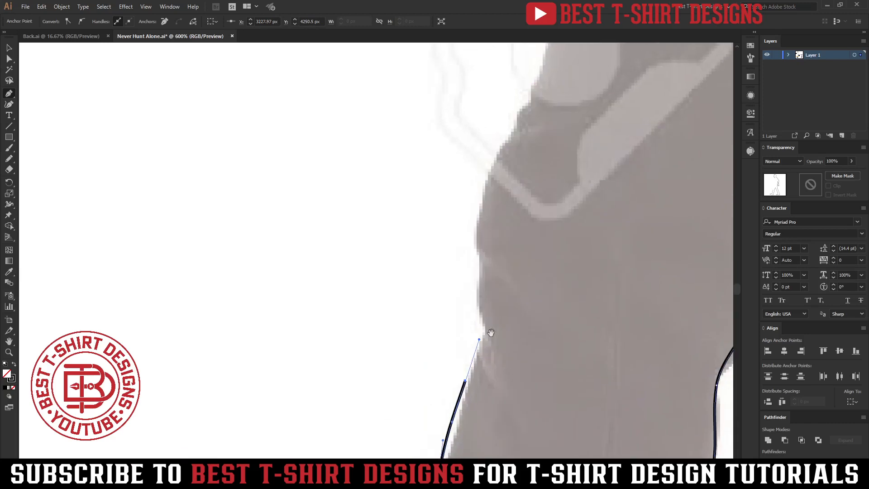
Step: Continue the outline over the front leg's knee and up the front of the thigh
{"action": "left_click_drag", "start_coordinate": [480, 277], "coordinate": [480, 247]}
{"action": "left_click", "coordinate": [493, 165]}
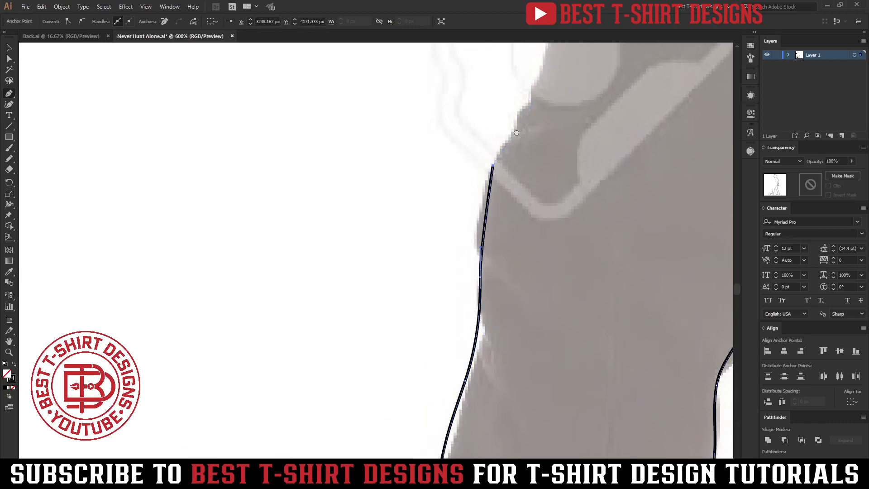
{"action": "left_click_drag", "start_coordinate": [547, 59], "coordinate": [441, 275]}
{"action": "left_click_drag", "start_coordinate": [458, 217], "coordinate": [480, 154]}
{"action": "left_click_drag", "start_coordinate": [494, 79], "coordinate": [369, 359]}
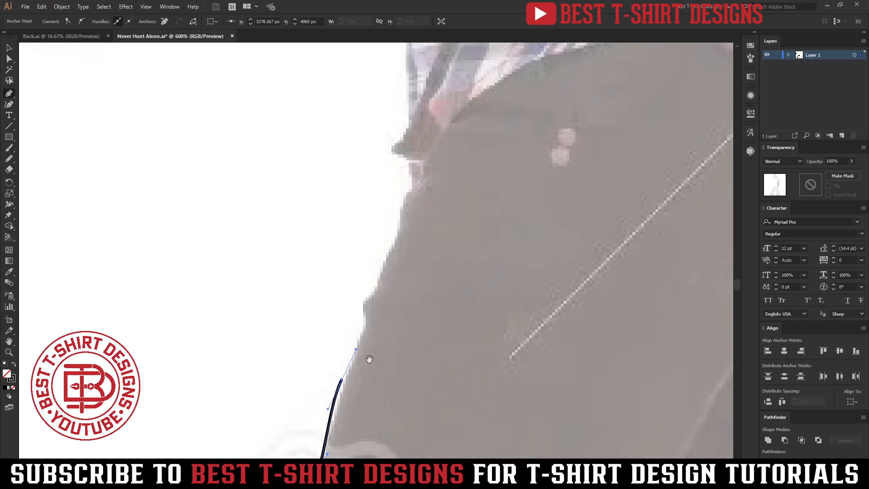
Step: Trace the waist, the front corner of the shirt hem and the shirt's front edge up to the forearm
{"action": "left_click", "coordinate": [413, 172]}
{"action": "left_click", "coordinate": [395, 147]}
{"action": "left_click_drag", "start_coordinate": [409, 100], "coordinate": [410, 68]}
{"action": "left_click_drag", "start_coordinate": [395, 146], "coordinate": [338, 439]}
{"action": "left_click_drag", "start_coordinate": [345, 261], "coordinate": [340, 221]}
{"action": "left_click_drag", "start_coordinate": [336, 153], "coordinate": [340, 120]}
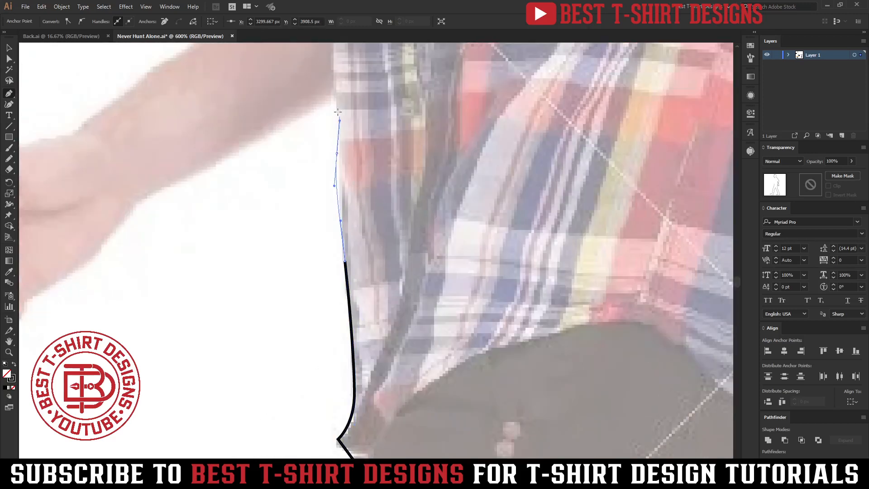
{"action": "left_click_drag", "start_coordinate": [456, 215], "coordinate": [601, 257]}
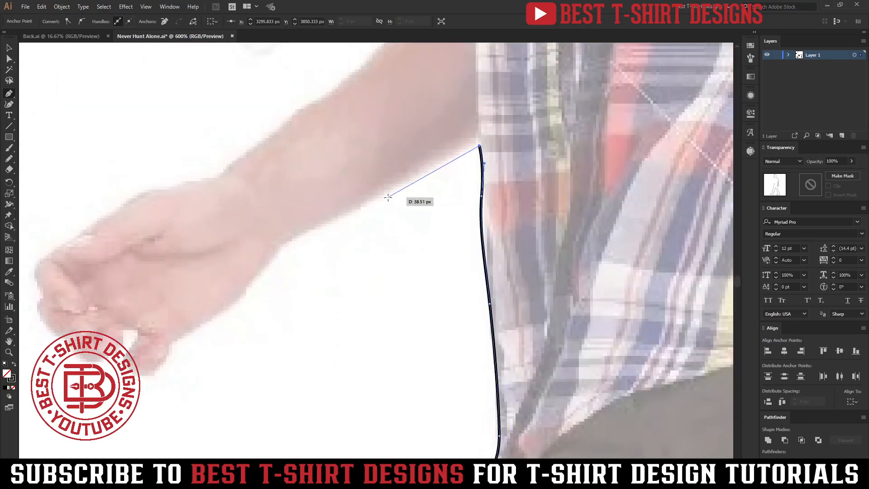
Step: Continue the outline up the shirt front and chest, around the collar, and close the path at the neck
{"action": "scroll", "coordinate": [279, 283], "scroll_direction": "down", "scroll_amount": 2}
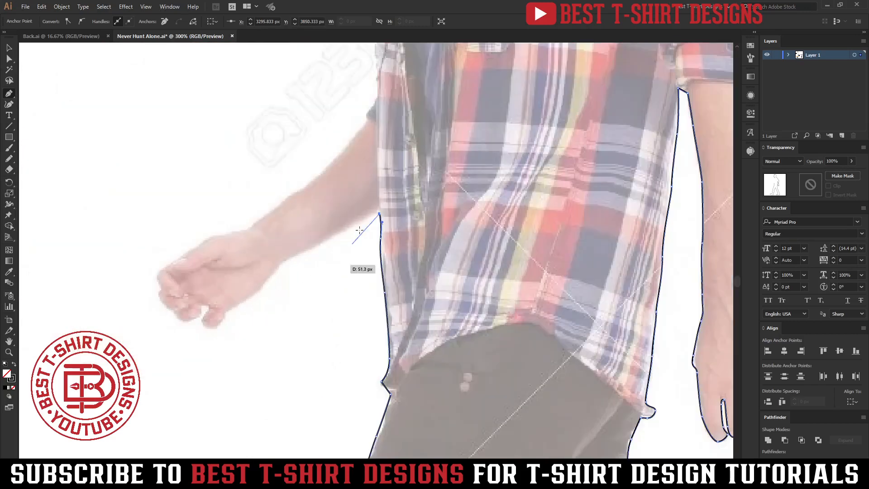
{"action": "scroll", "coordinate": [365, 224], "scroll_direction": "up", "scroll_amount": 1}
{"action": "scroll", "coordinate": [383, 176], "scroll_direction": "up", "scroll_amount": 1}
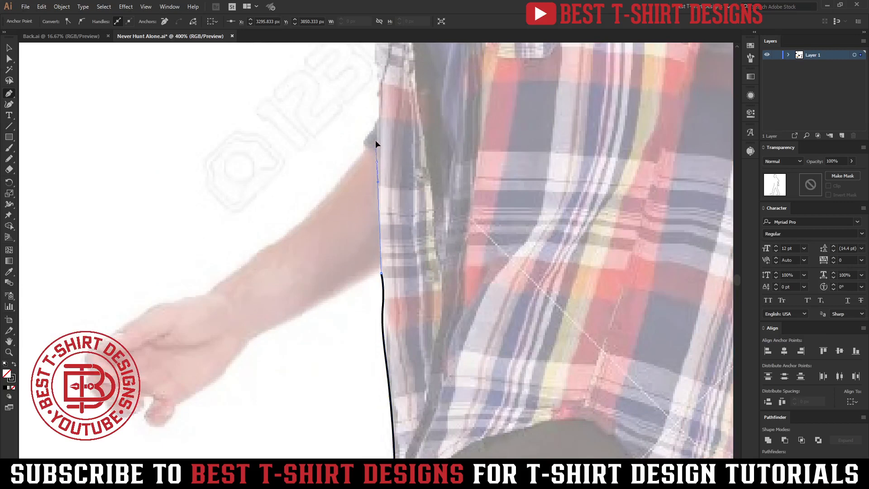
{"action": "left_click_drag", "start_coordinate": [406, 84], "coordinate": [403, 327]}
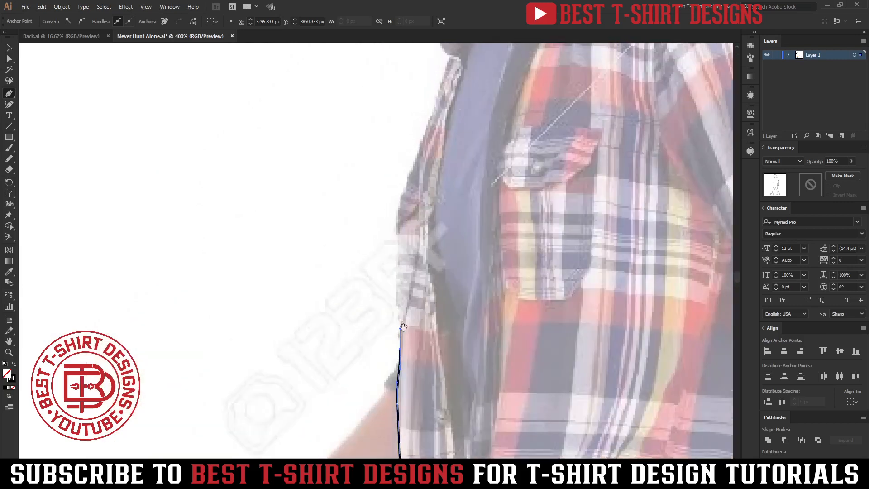
{"action": "left_click", "coordinate": [397, 263]}
{"action": "left_click", "coordinate": [399, 203]}
{"action": "left_click_drag", "start_coordinate": [441, 86], "coordinate": [428, 346]}
{"action": "left_click_drag", "start_coordinate": [437, 316], "coordinate": [457, 241]}
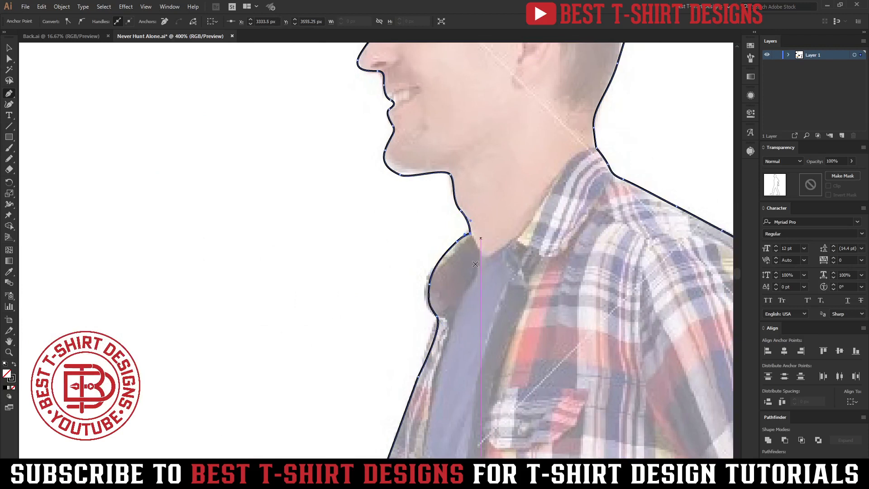
Step: Turn the finished outline into a solid black silhouette by swapping its fill and stroke, then deselect it
{"action": "key", "text": "ctrl+0"}
{"action": "key", "text": "v"}
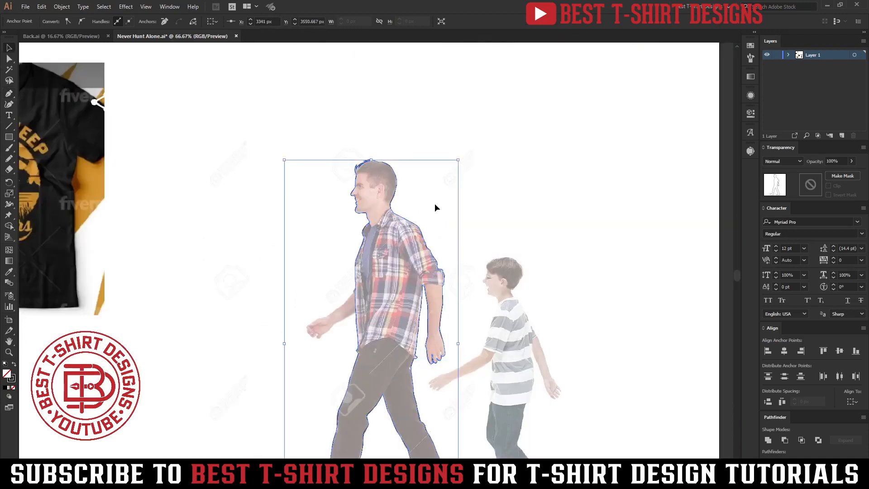
{"action": "left_click_drag", "start_coordinate": [434, 202], "coordinate": [396, 273]}
{"action": "key", "text": "shift+x"}
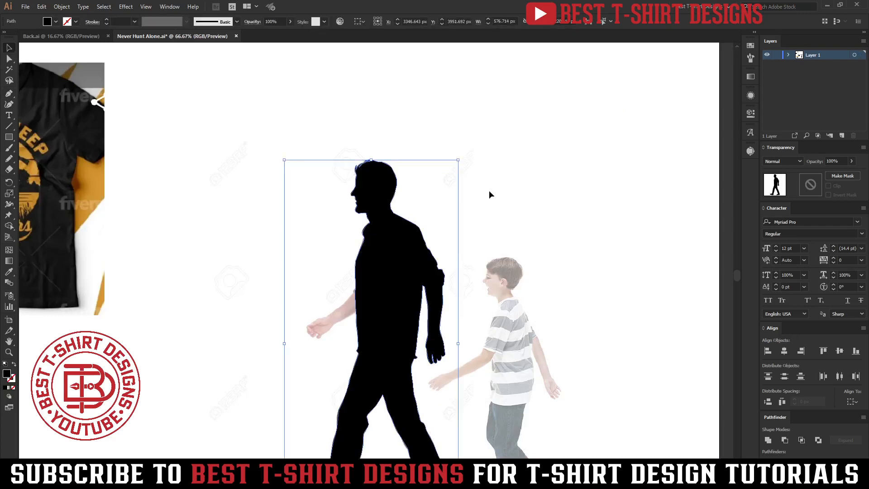
{"action": "left_click", "coordinate": [317, 184]}
{"action": "scroll", "coordinate": [316, 183], "scroll_direction": "down", "scroll_amount": 1}
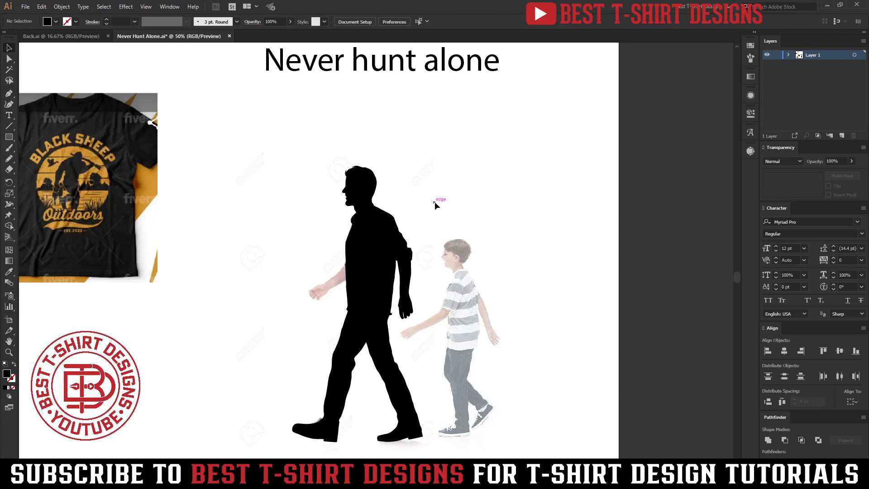
Step: Draw a closed black shape that widens the shirt's back edge from the rear hem up to the armpit
{"action": "scroll", "coordinate": [393, 320], "scroll_direction": "up", "scroll_amount": 4}
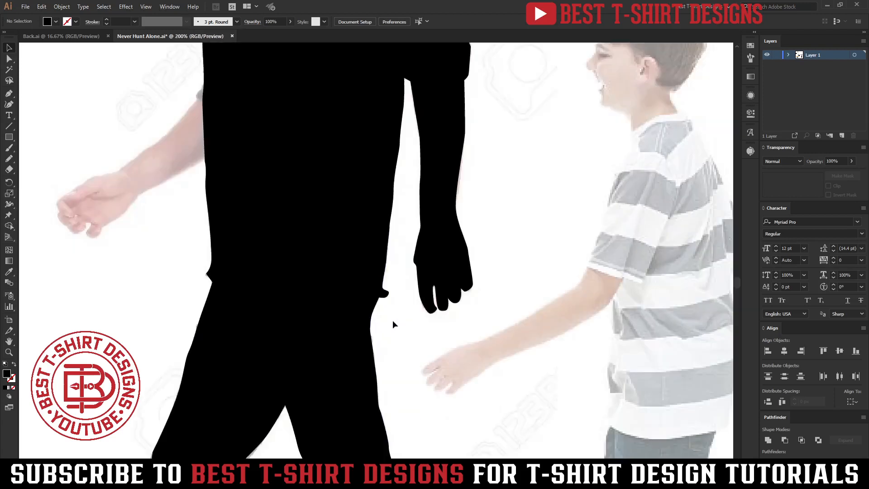
{"action": "scroll", "coordinate": [395, 299], "scroll_direction": "up", "scroll_amount": 1}
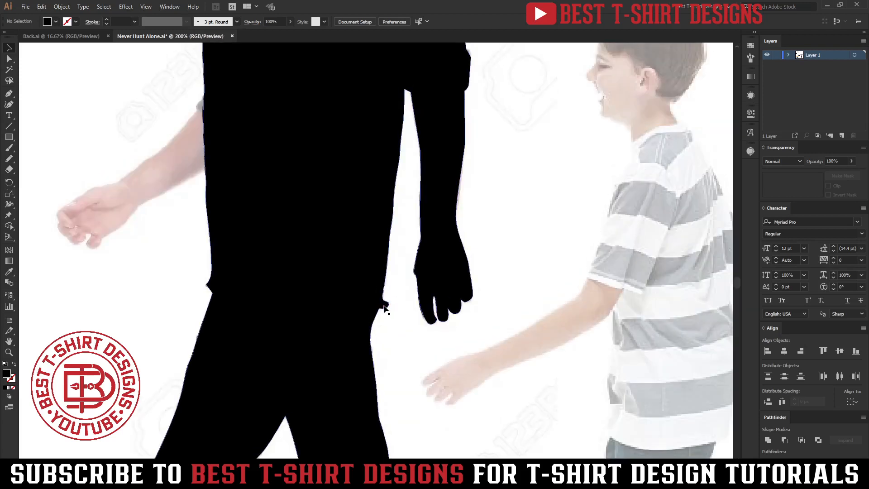
{"action": "key", "text": "p"}
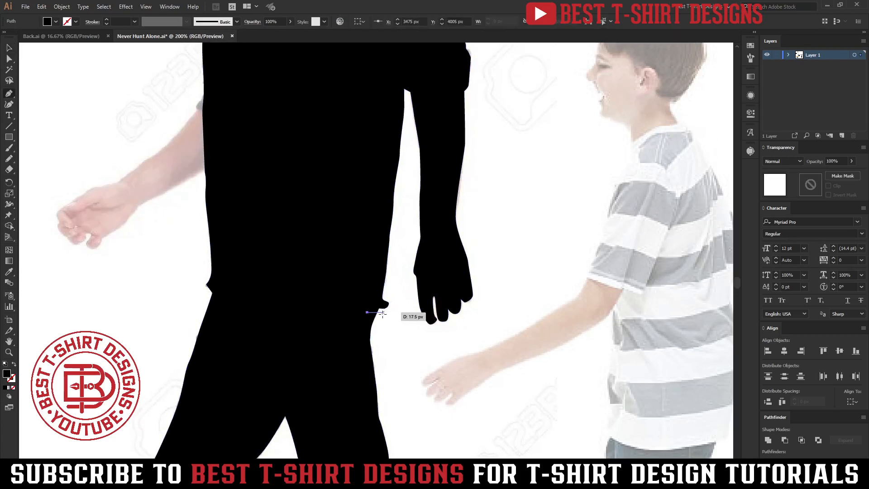
{"action": "left_click_drag", "start_coordinate": [387, 316], "coordinate": [405, 296]}
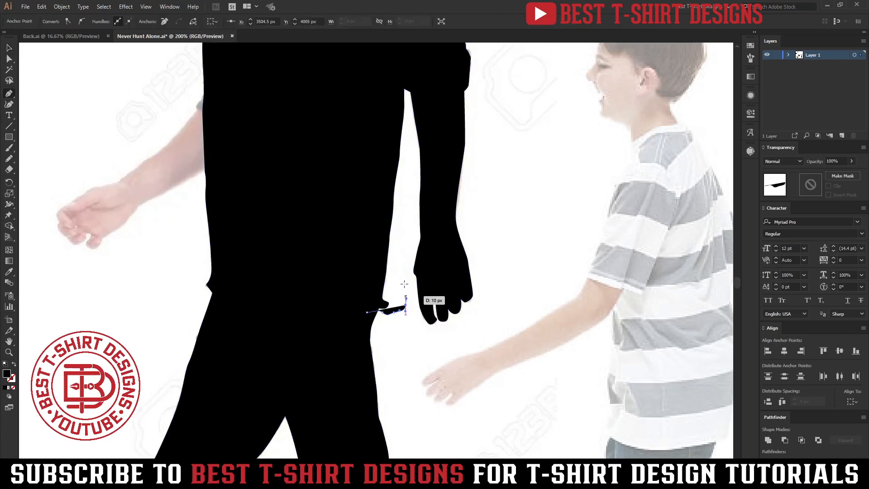
{"action": "left_click_drag", "start_coordinate": [401, 262], "coordinate": [399, 238]}
{"action": "left_click_drag", "start_coordinate": [402, 186], "coordinate": [409, 154]}
{"action": "left_click", "coordinate": [408, 120]}
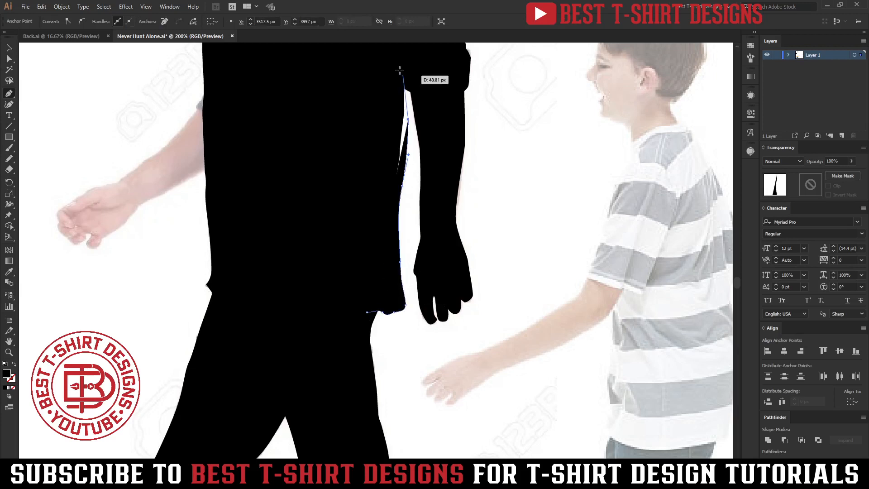
{"action": "left_click", "coordinate": [400, 72]}
{"action": "left_click", "coordinate": [372, 107]}
{"action": "left_click", "coordinate": [340, 206]}
{"action": "left_click", "coordinate": [367, 312]}
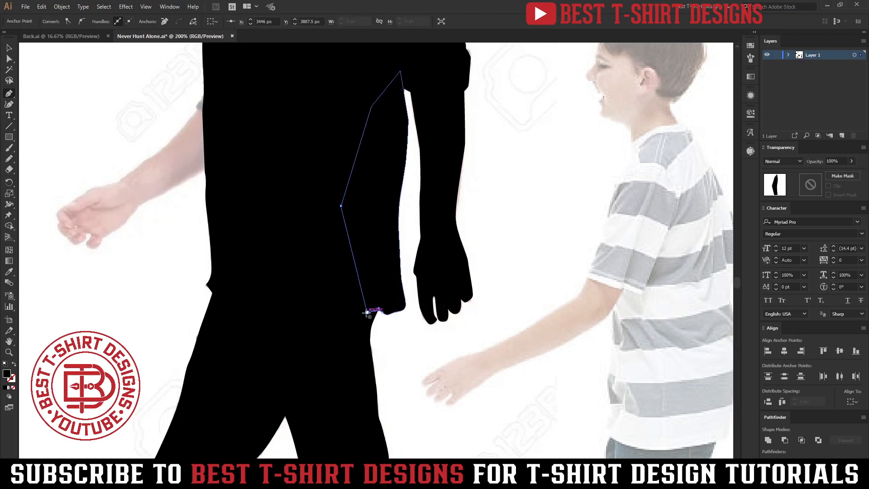
Step: Start a black shape that extends the front corner of the shirt hem outward
{"action": "left_click", "coordinate": [189, 286]}
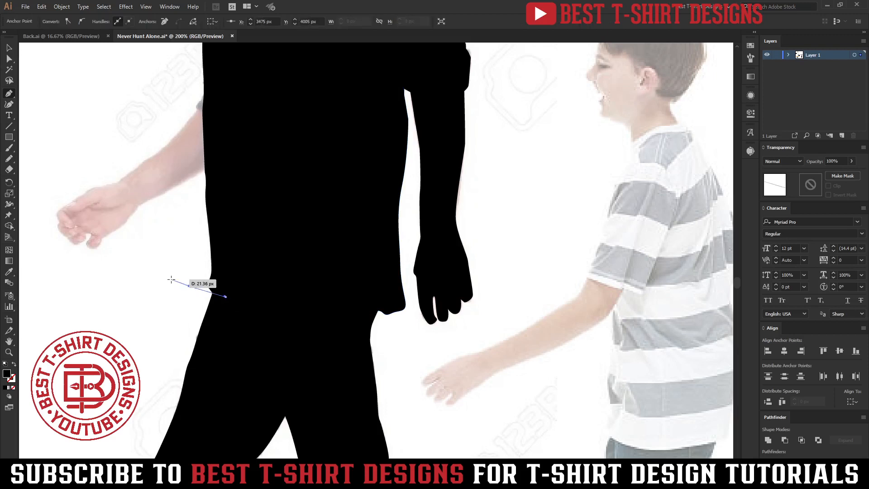
{"action": "left_click_drag", "start_coordinate": [191, 257], "coordinate": [189, 258]}
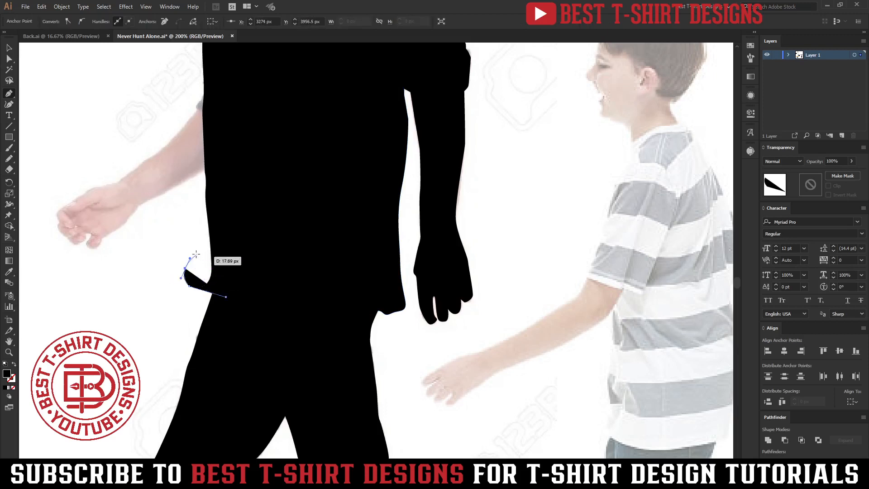